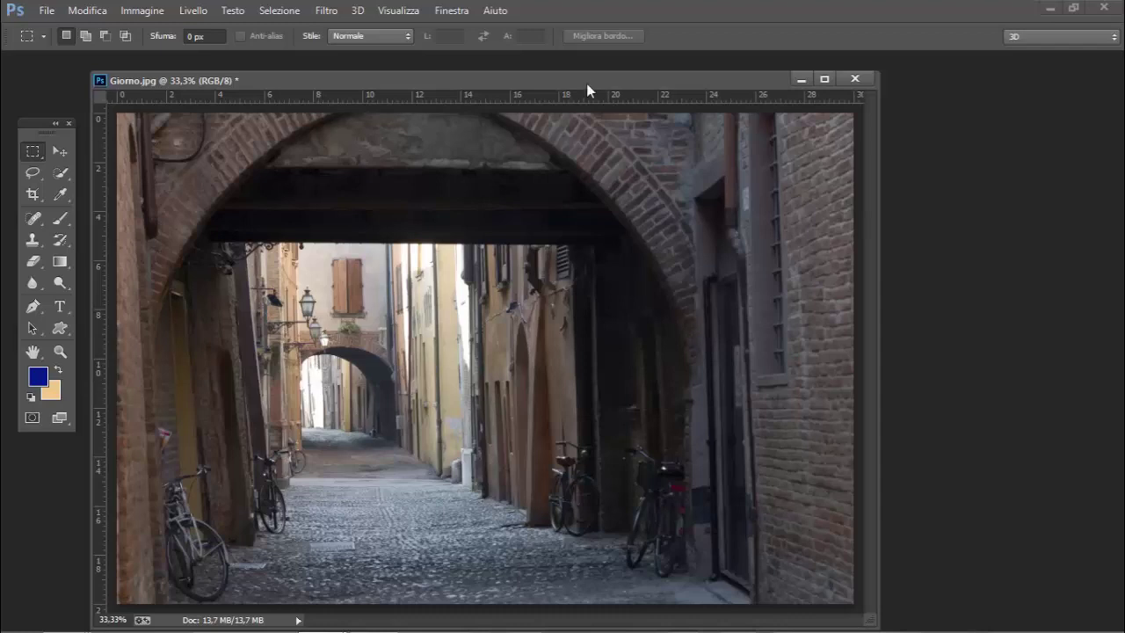
# Show the Layers panel and add a Tinta unita fill layer in near-black 000105.
pyautogui.click(447, 14)
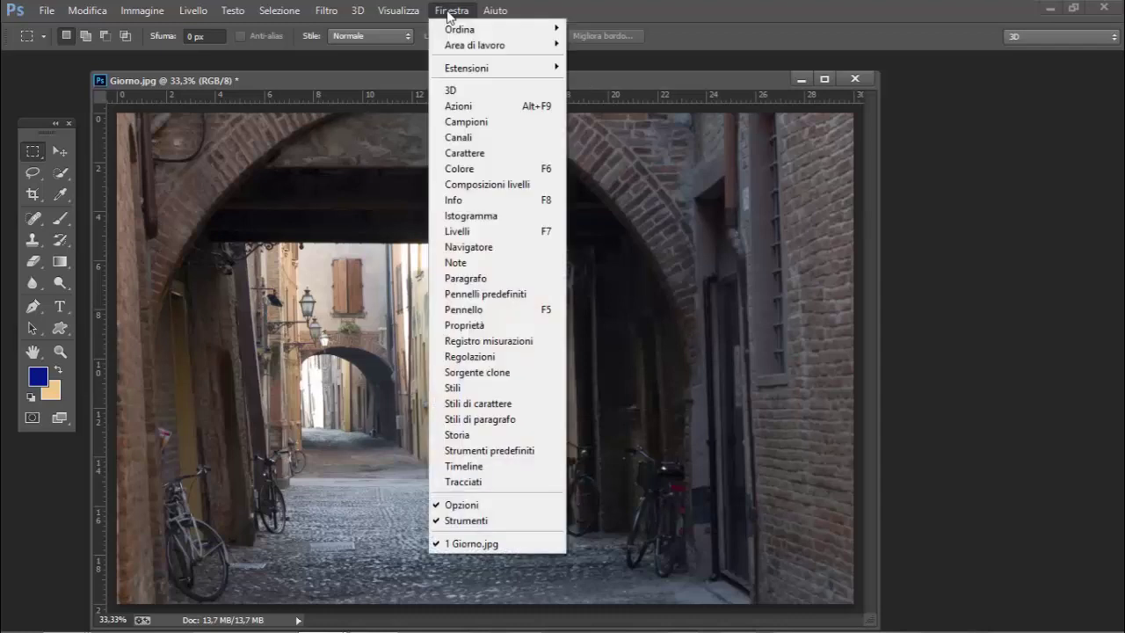
pyautogui.click(487, 232)
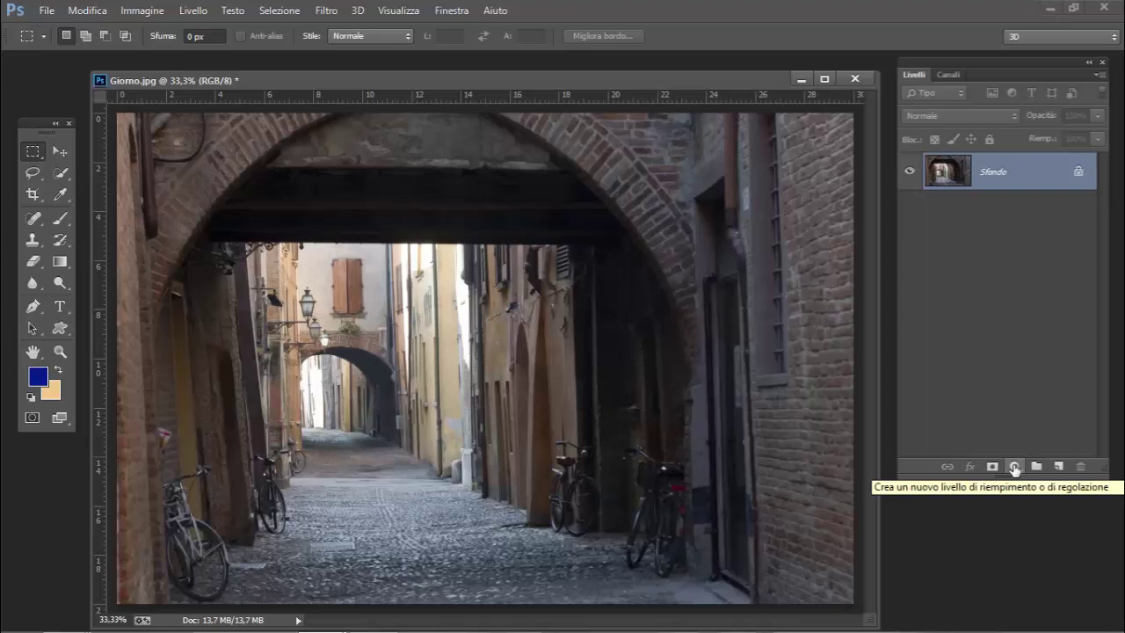
pyautogui.click(1014, 468)
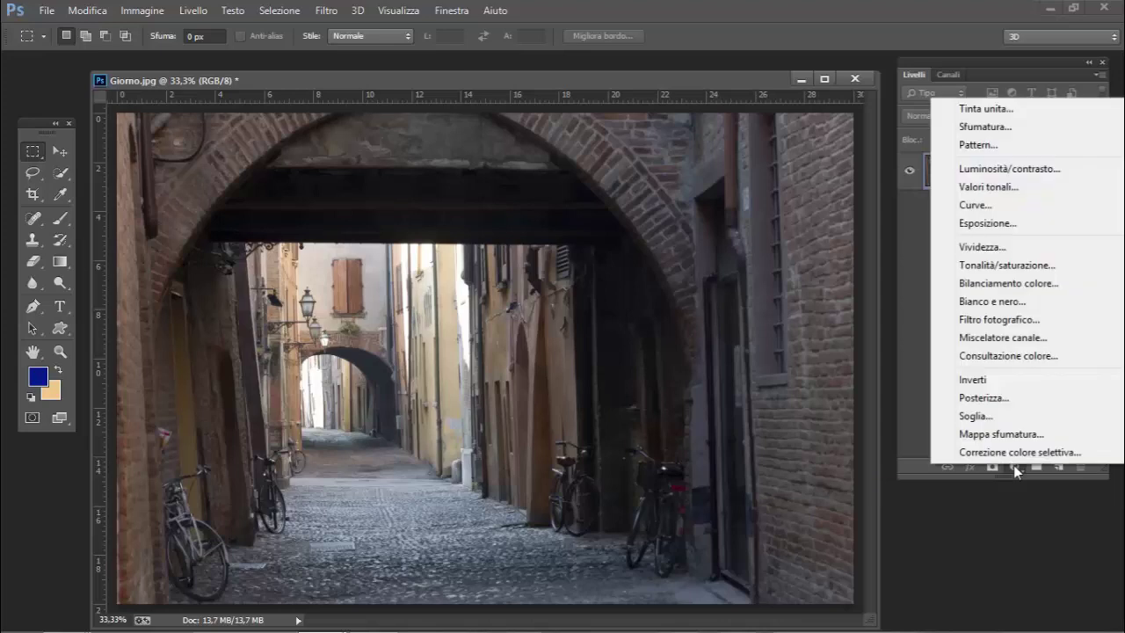
pyautogui.click(980, 111)
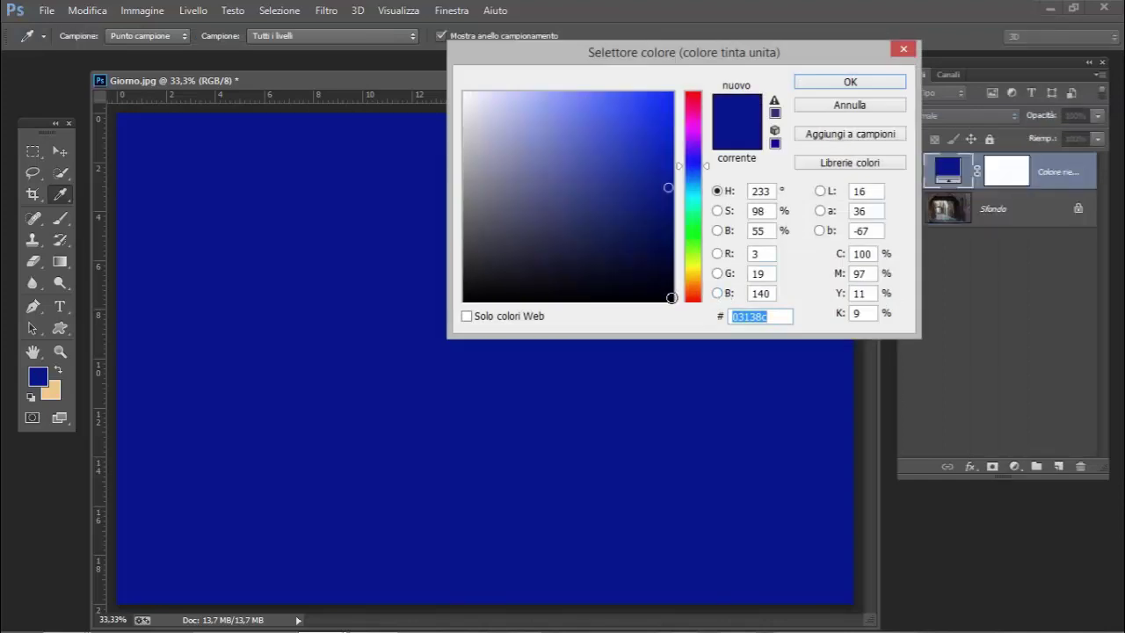
pyautogui.click(672, 298)
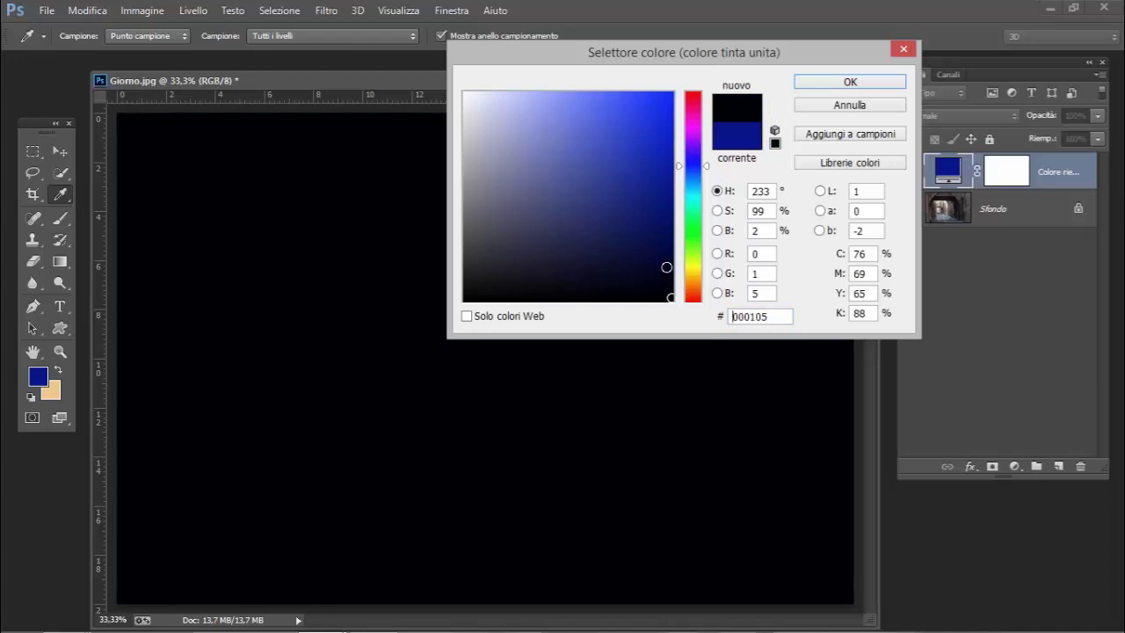
pyautogui.click(672, 266)
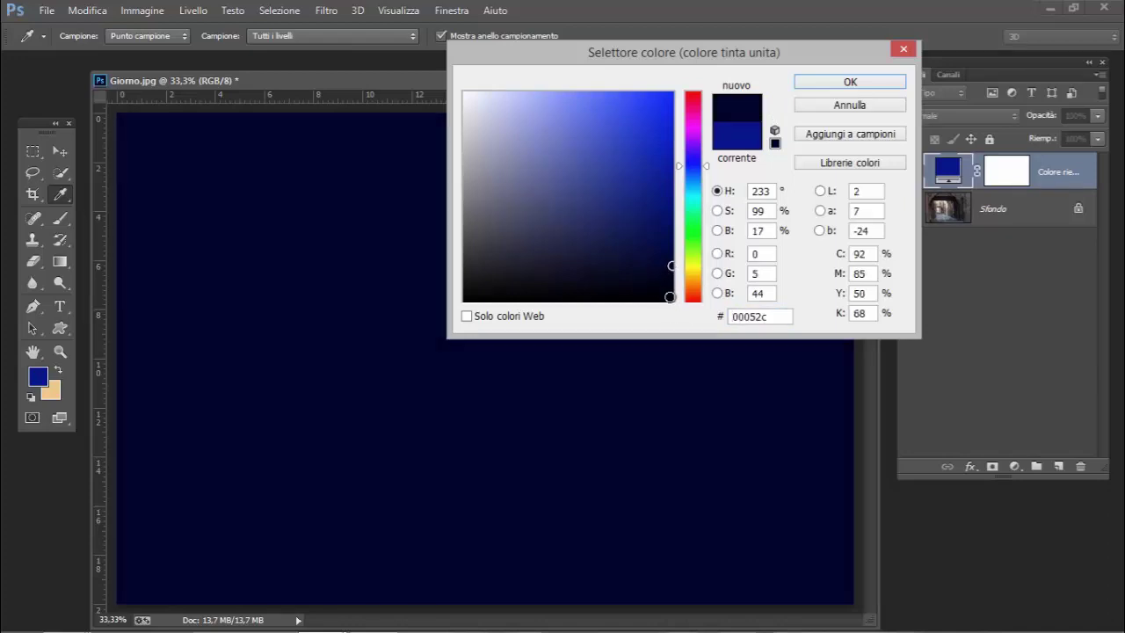
pyautogui.click(672, 297)
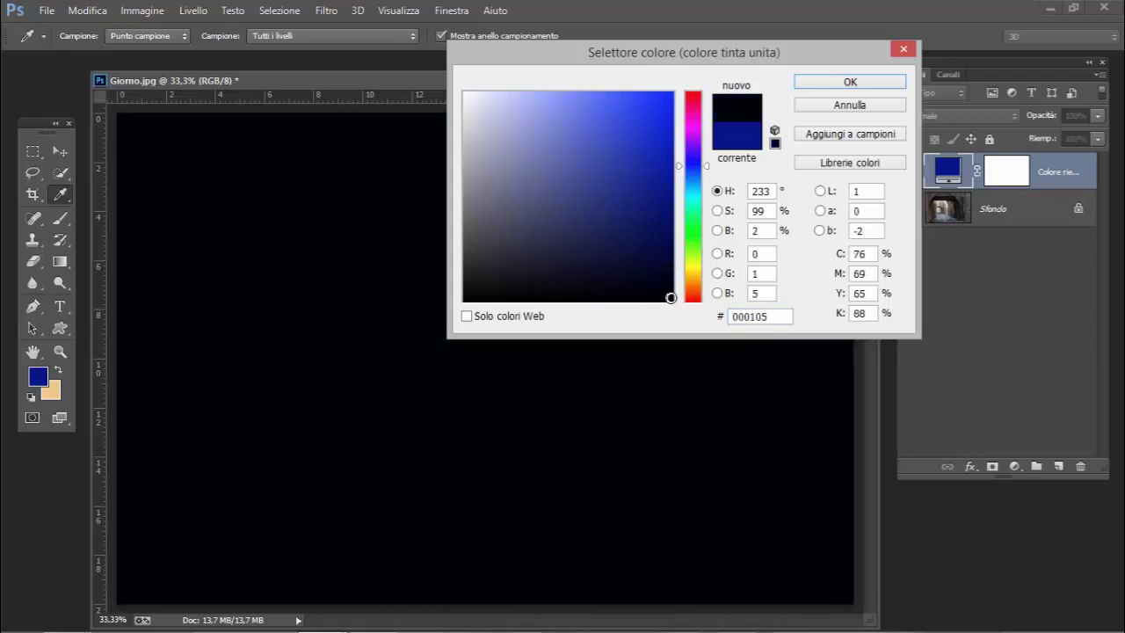
pyautogui.click(842, 83)
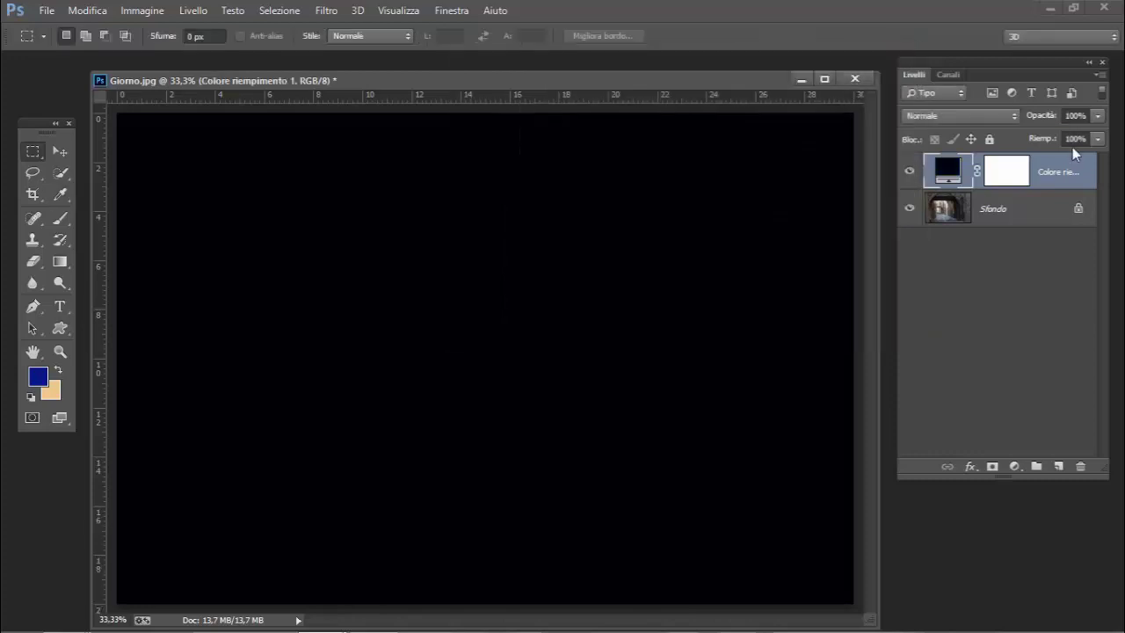
# Lower the fill to 77% opacity and place a copy of Sfondo above it.
pyautogui.click(1098, 115)
pyautogui.moveTo(1097, 139); pyautogui.dragTo(1077, 142)
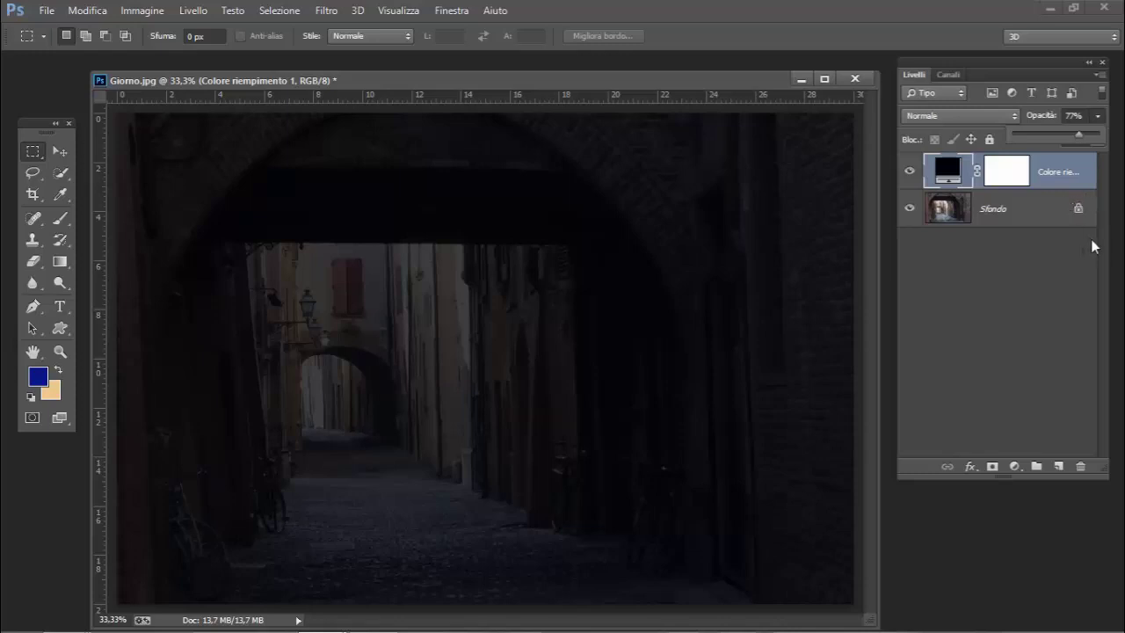
pyautogui.click(1030, 220)
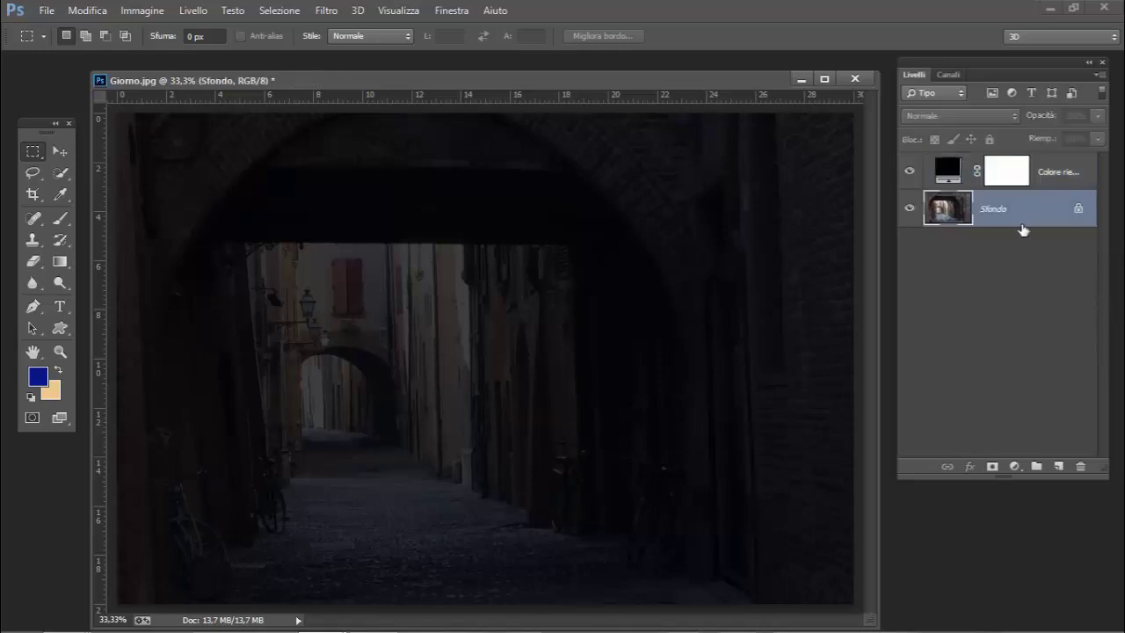
pyautogui.moveTo(1033, 218); pyautogui.dragTo(1059, 467)
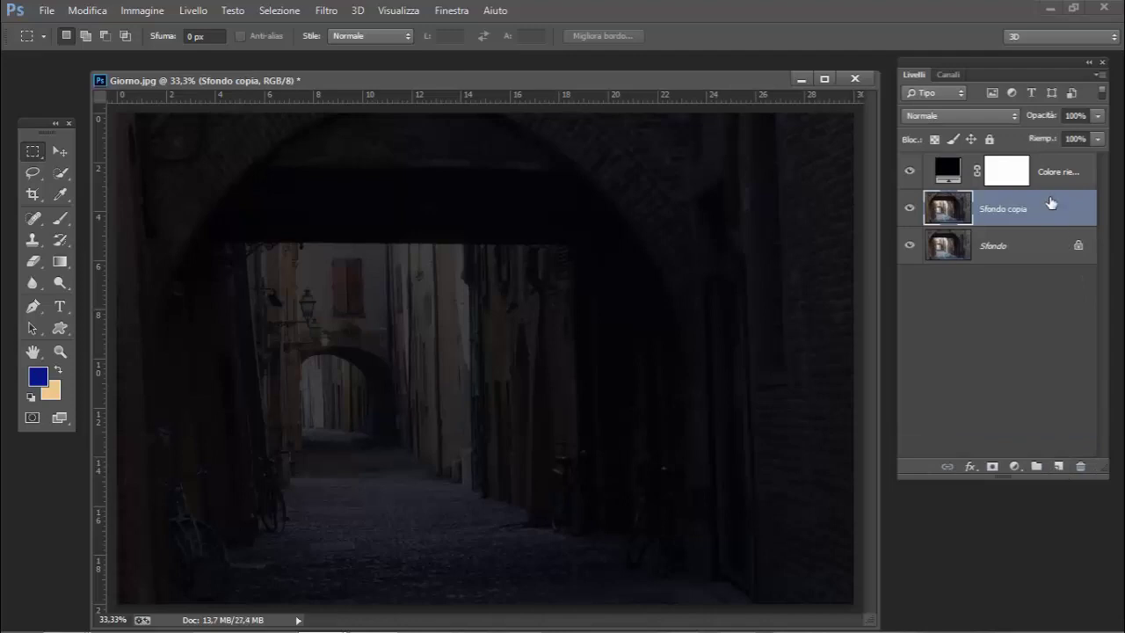
pyautogui.moveTo(1043, 211); pyautogui.dragTo(1049, 158)
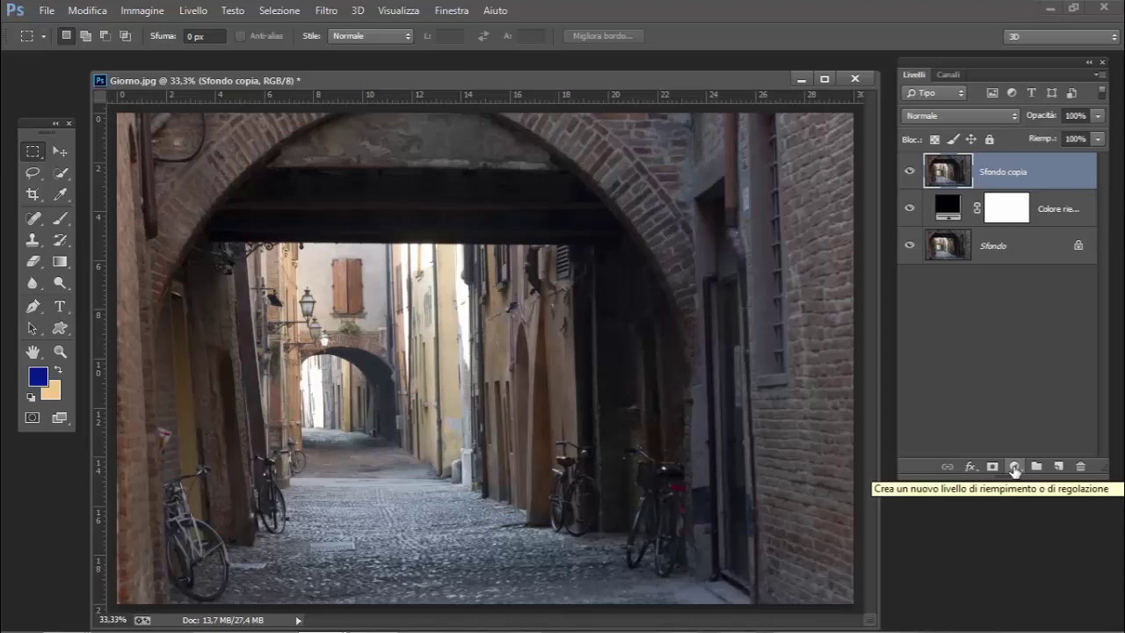
# Add a Bilanciamento colore layer with Cyan-Rosso +44 and Giallo-Blu -100.
pyautogui.click(1014, 467)
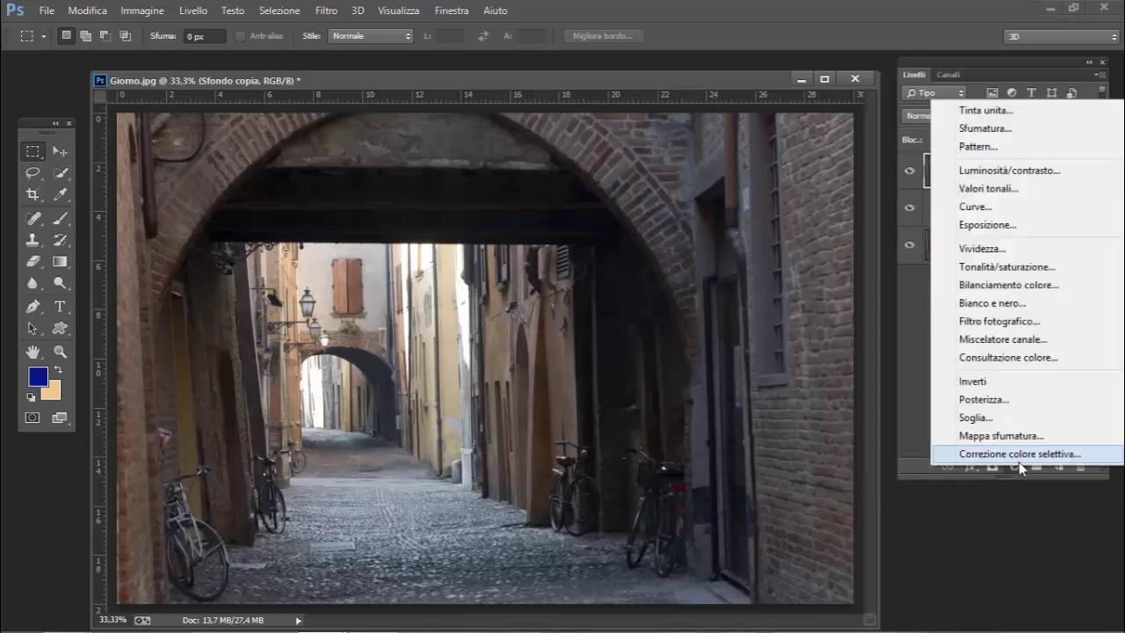
pyautogui.click(1007, 284)
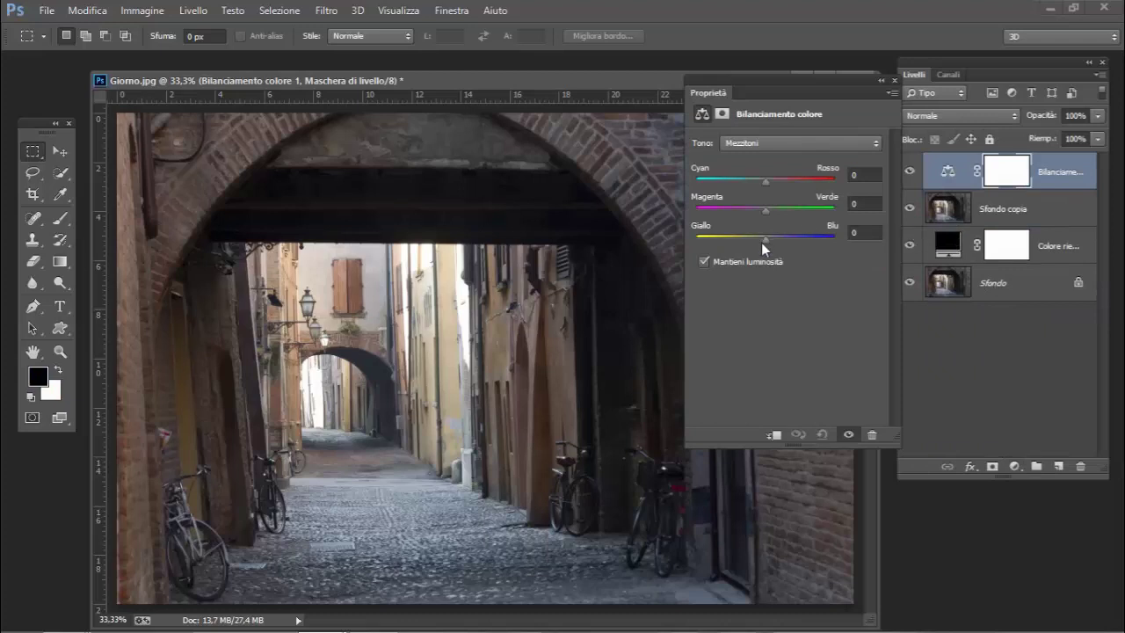
pyautogui.moveTo(761, 238); pyautogui.dragTo(682, 244)
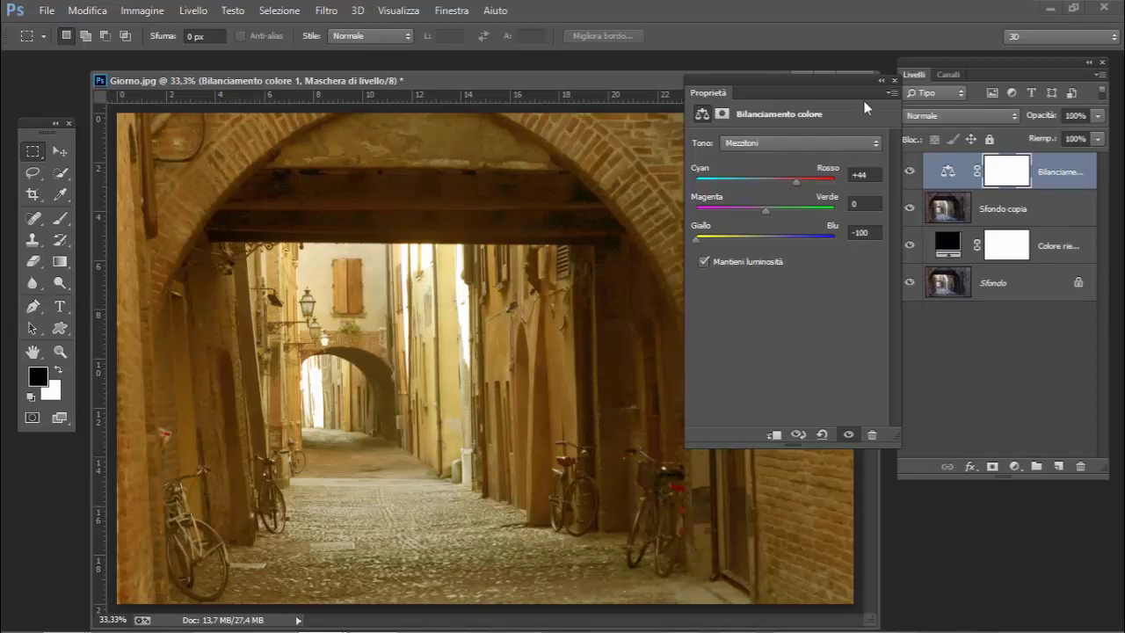
pyautogui.moveTo(828, 94); pyautogui.dragTo(806, 100)
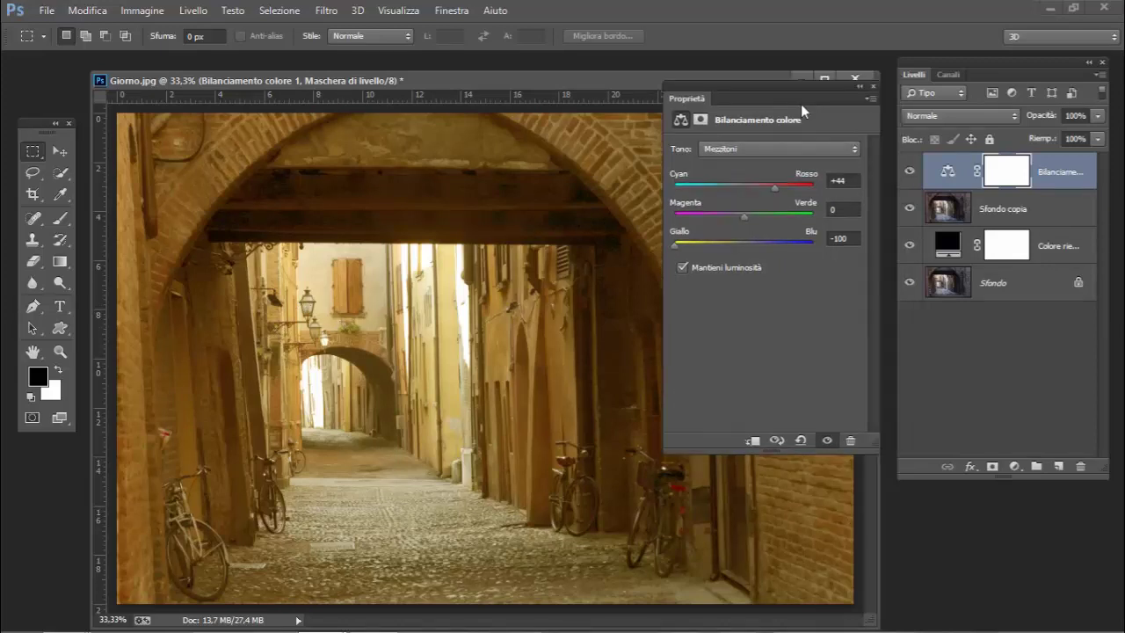
pyautogui.click(874, 88)
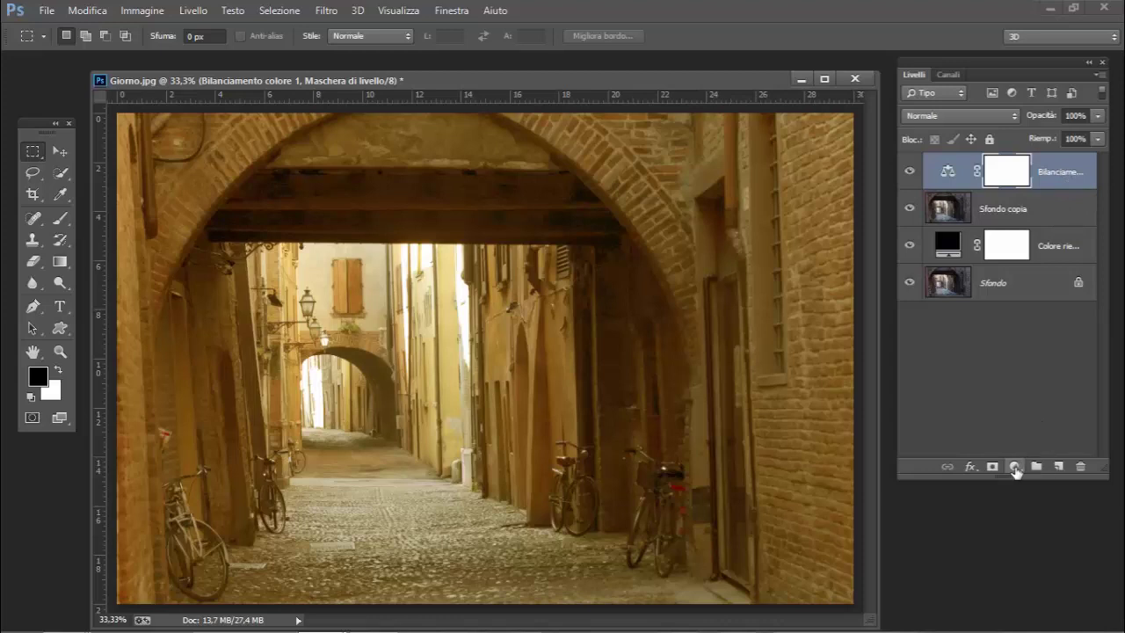
pyautogui.click(1015, 467)
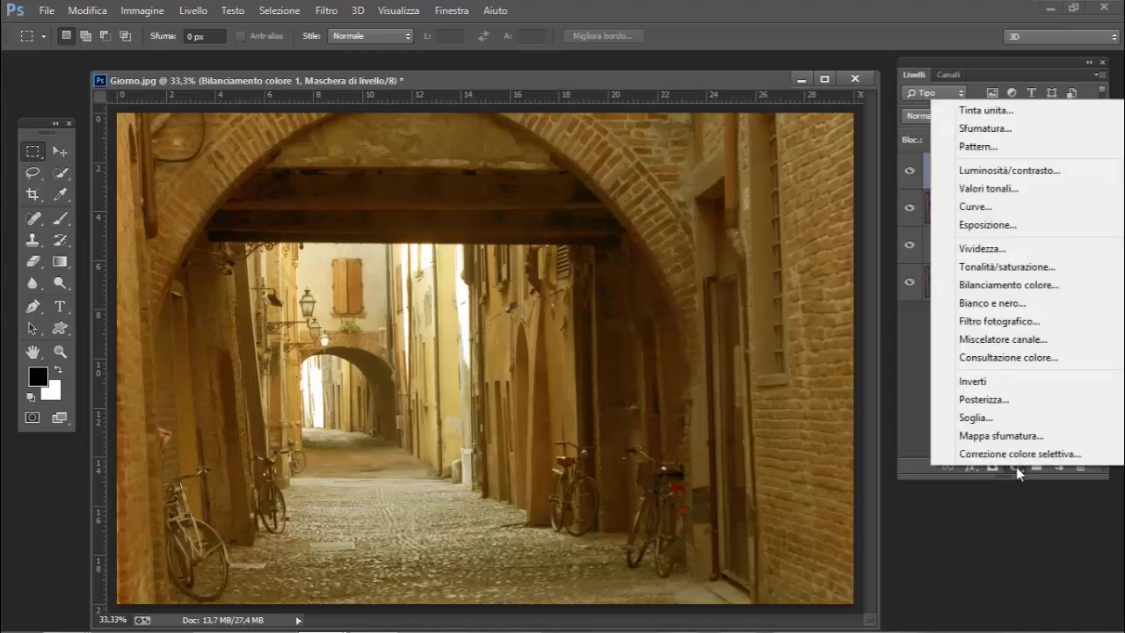
# Add a Tonalità/saturazione layer at Saturazione +43, clipped to the colour balance layer.
pyautogui.click(1024, 266)
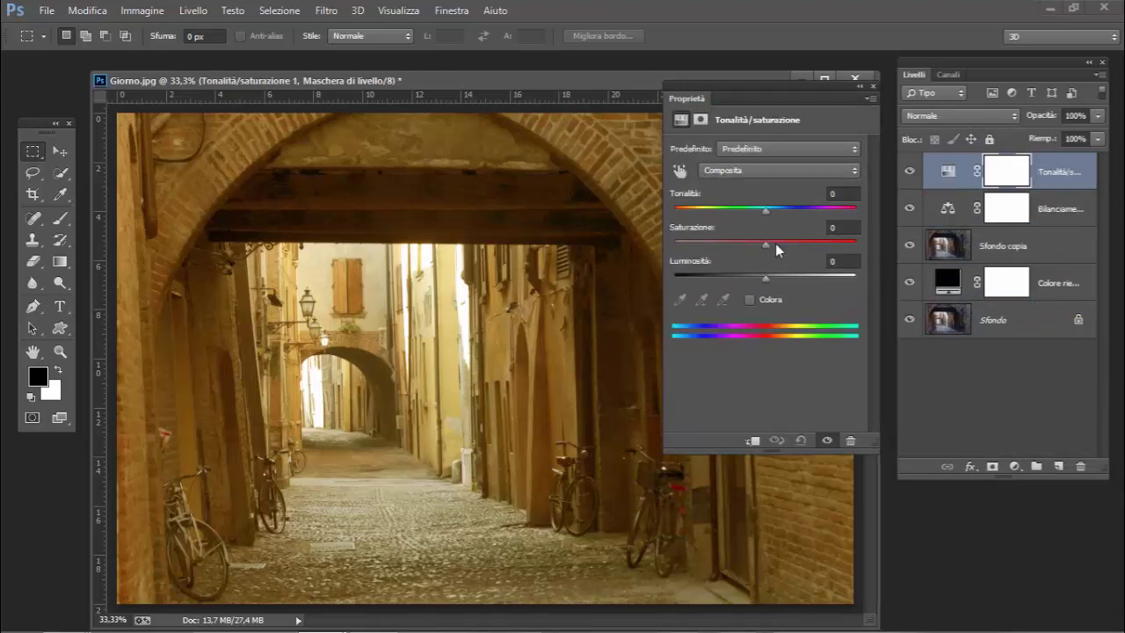
pyautogui.moveTo(766, 244); pyautogui.dragTo(807, 261)
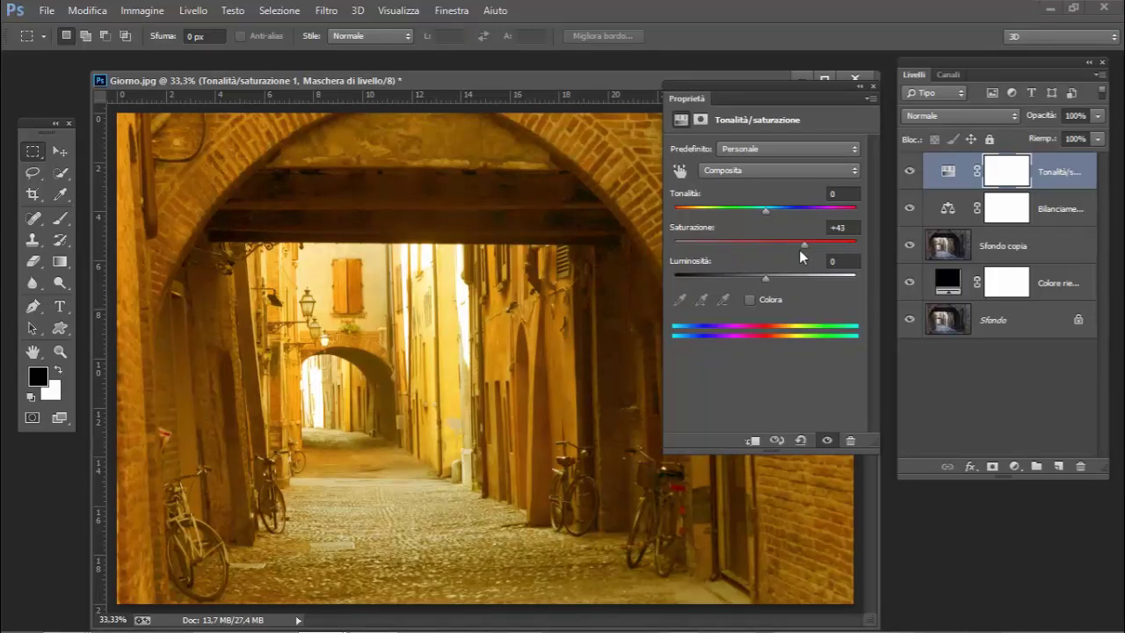
pyautogui.click(872, 87)
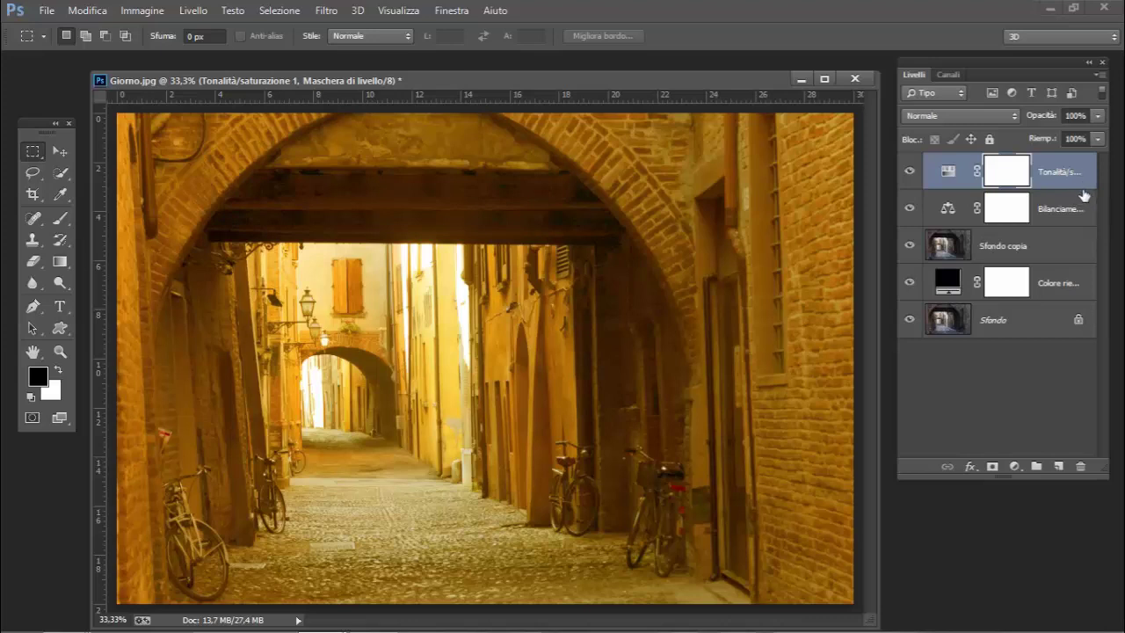
pyautogui.moveTo(1085, 196); pyautogui.dragTo(1082, 183)
pyautogui.keyDown('alt'); pyautogui.click(1083, 183); pyautogui.keyUp('alt')
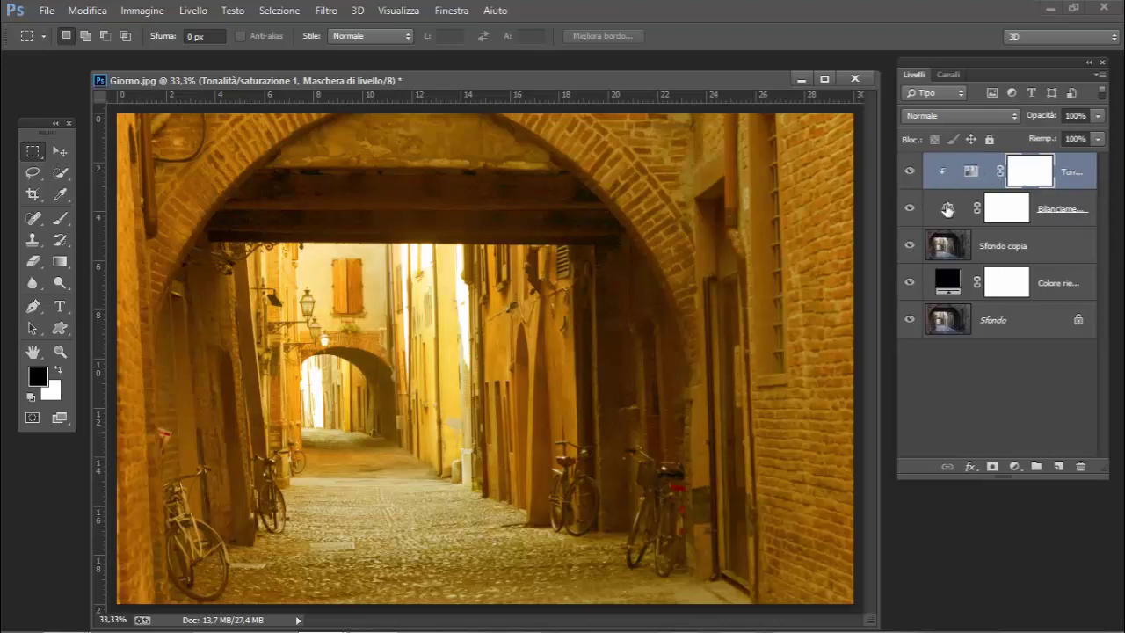
# Clip Bilanciamento colore to Sfondo copia and give Sfondo copia a layer mask.
pyautogui.click(1087, 222)
pyautogui.moveTo(1084, 227); pyautogui.dragTo(1082, 222)
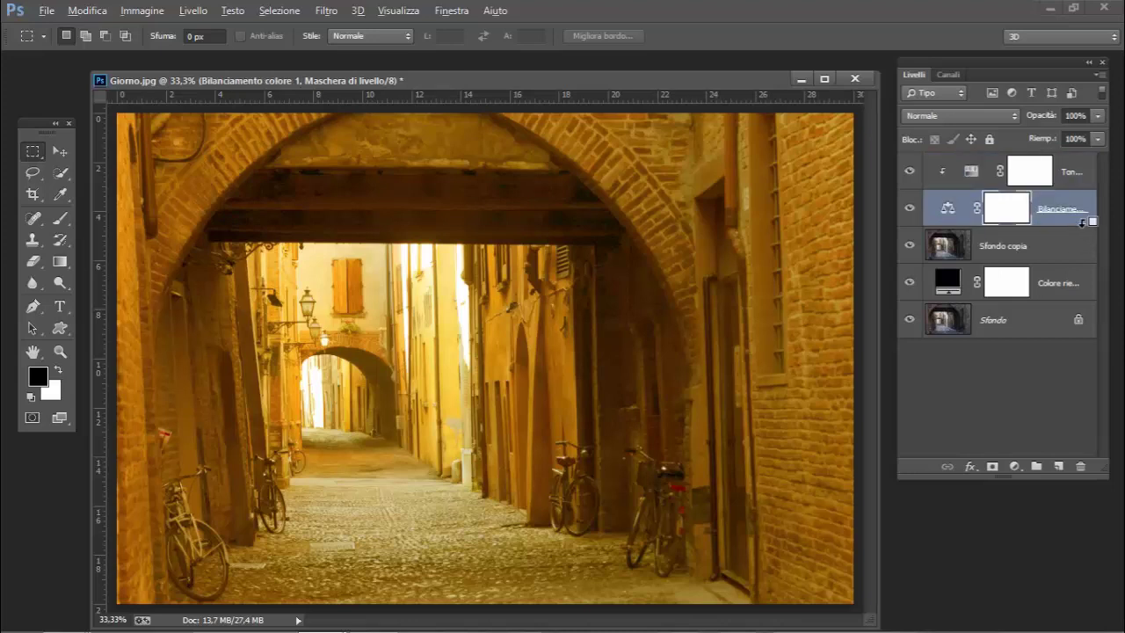
pyautogui.keyDown('alt'); pyautogui.click(1082, 223); pyautogui.keyUp('alt')
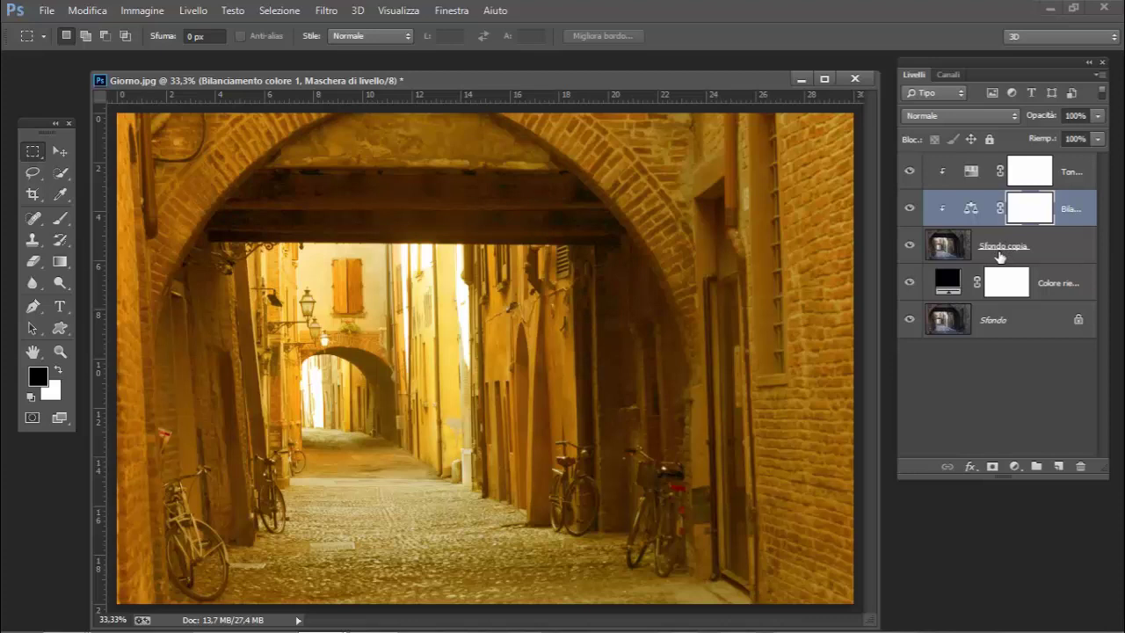
pyautogui.click(1003, 246)
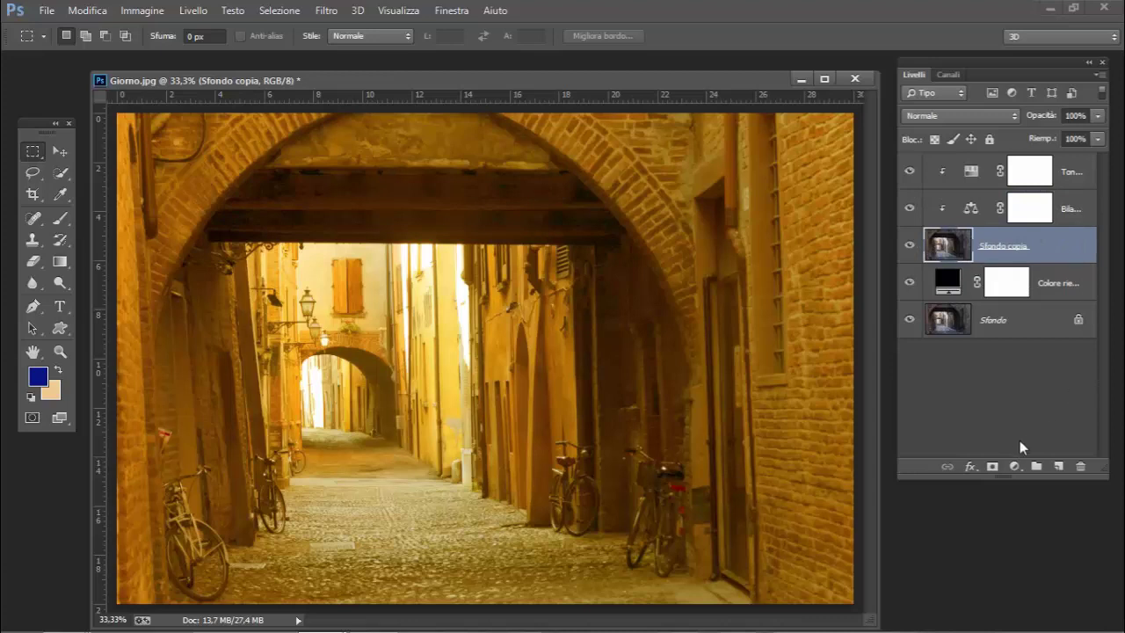
pyautogui.click(993, 466)
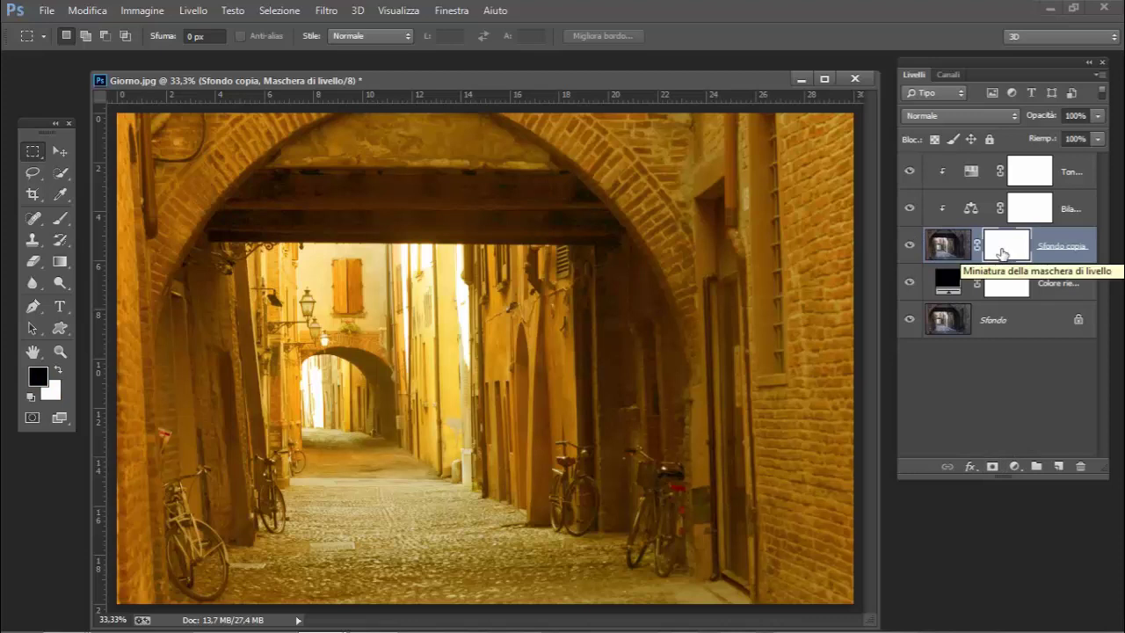
# Invert the Sfondo copia mask to black and set up a soft 333 px brush.
pyautogui.hotkey('ctrl', 'i')
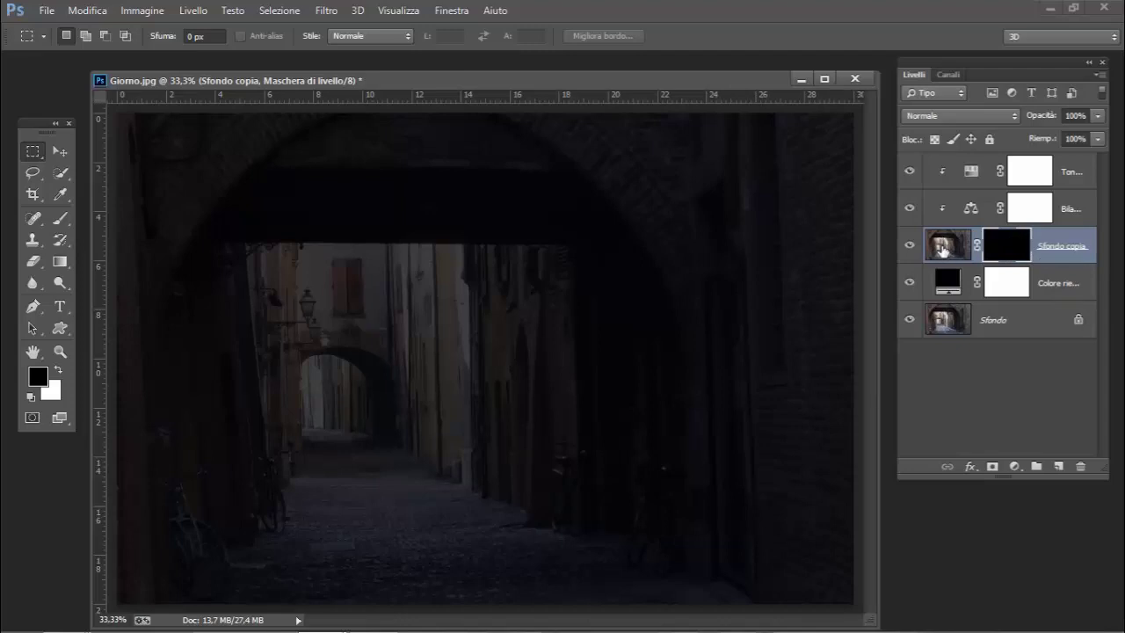
pyautogui.click(63, 221)
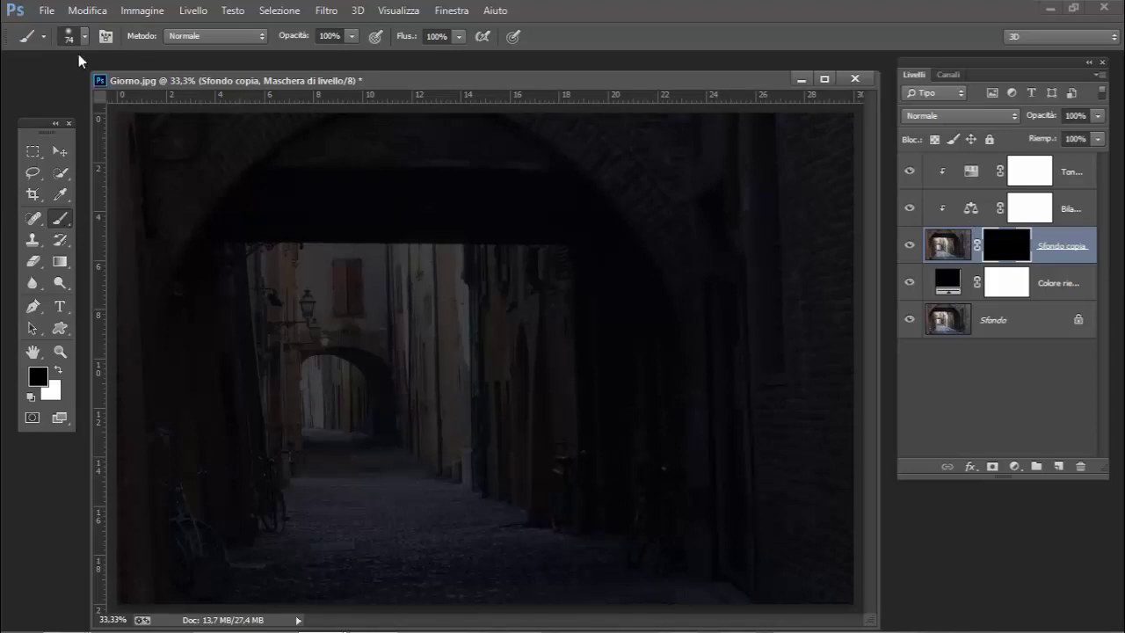
pyautogui.click(84, 37)
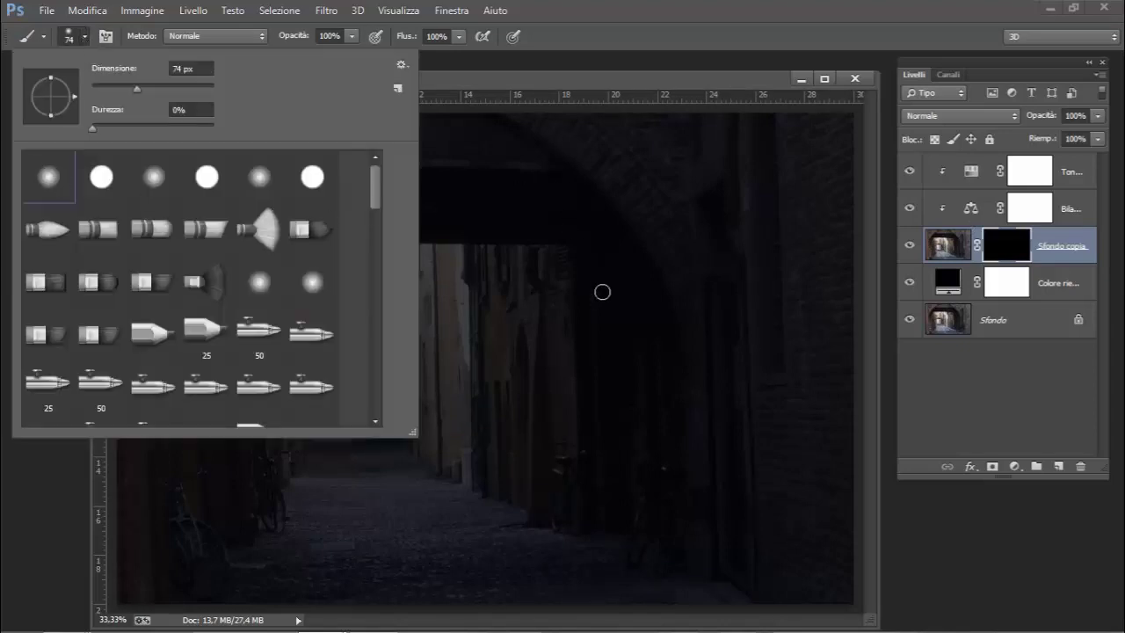
pyautogui.moveTo(166, 85); pyautogui.dragTo(181, 83)
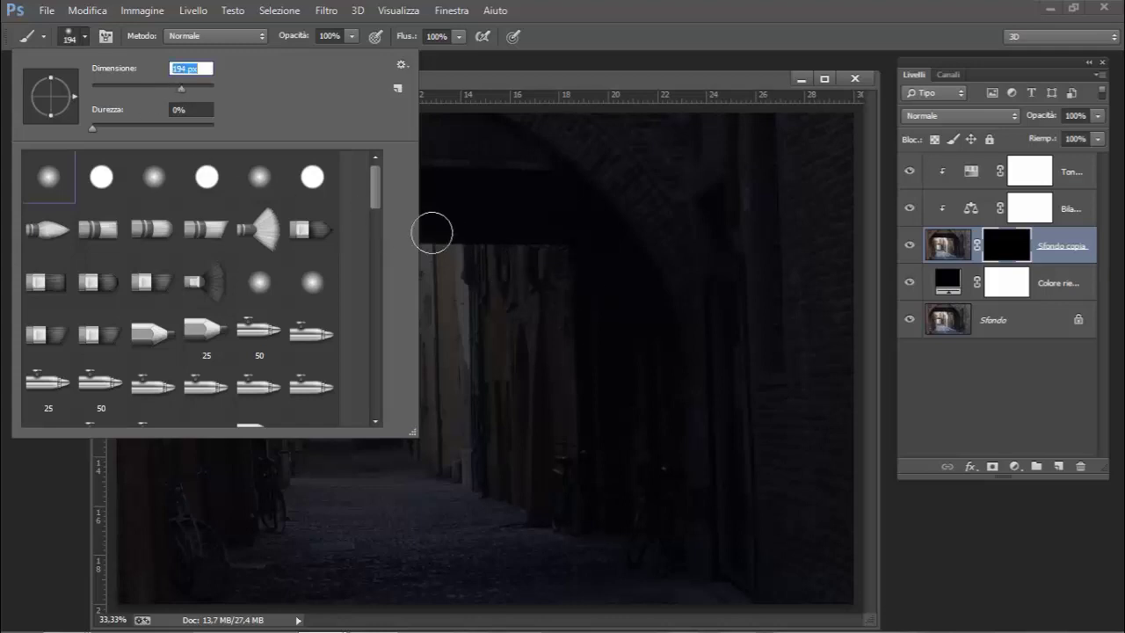
pyautogui.click(191, 84)
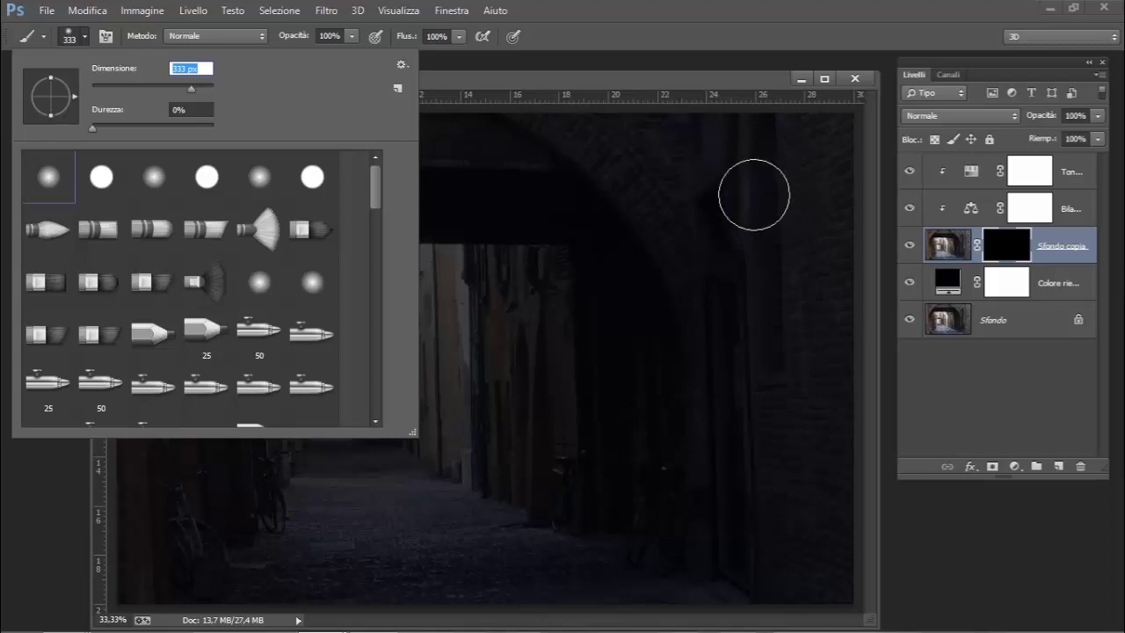
pyautogui.click(682, 80)
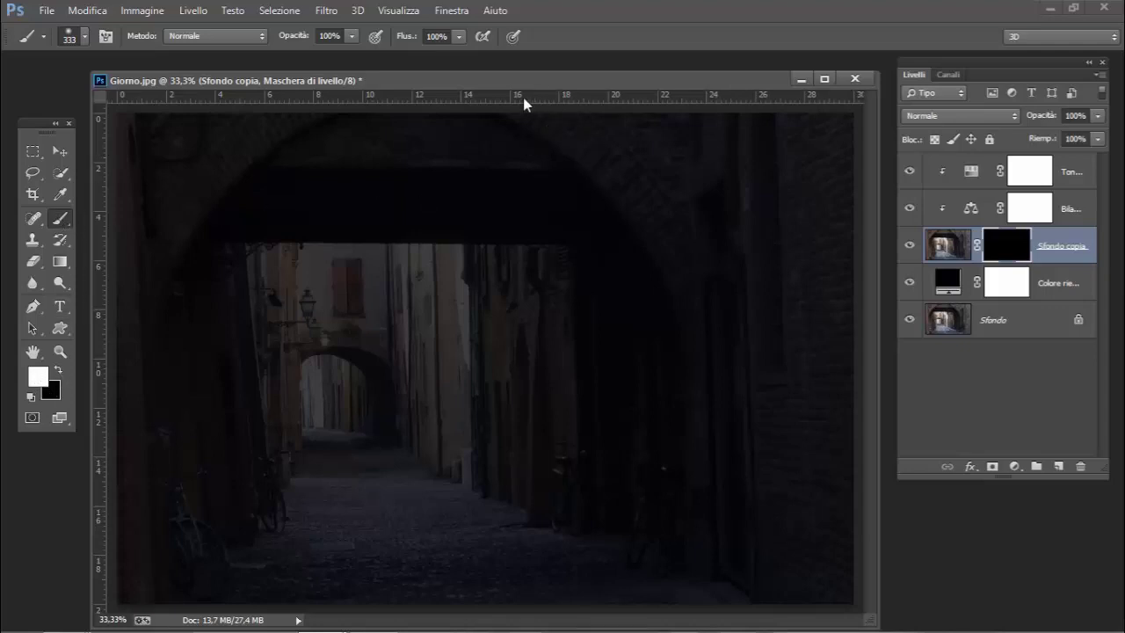
# Set brush opacity to 25% and drop the Colore riempimento 1 fill from 77% to 64%.
pyautogui.click(350, 35)
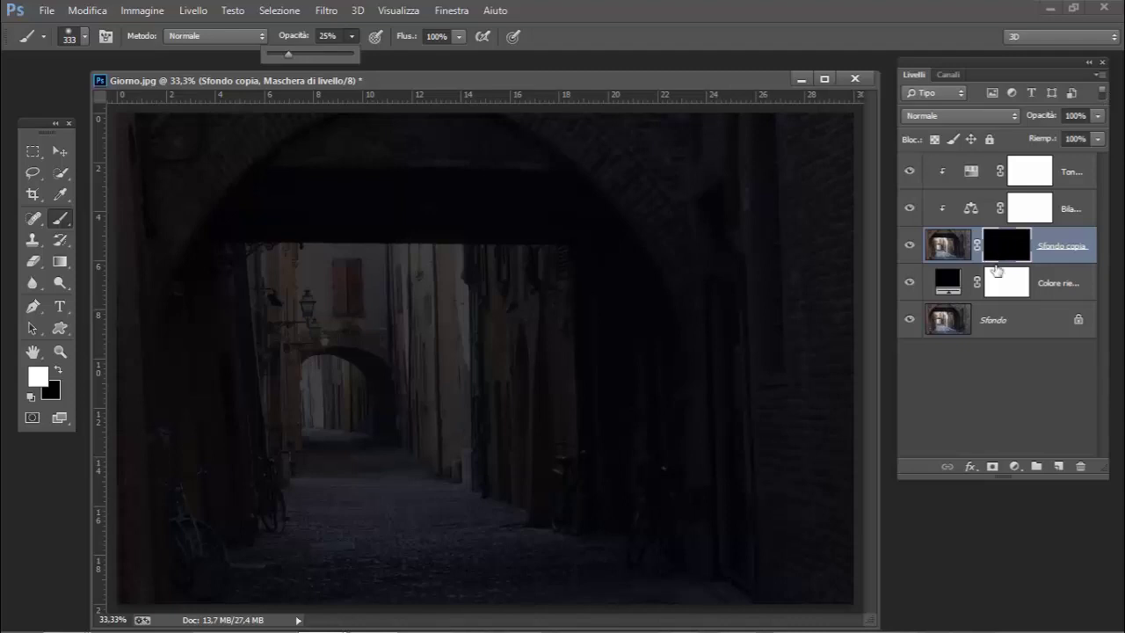
pyautogui.click(960, 281)
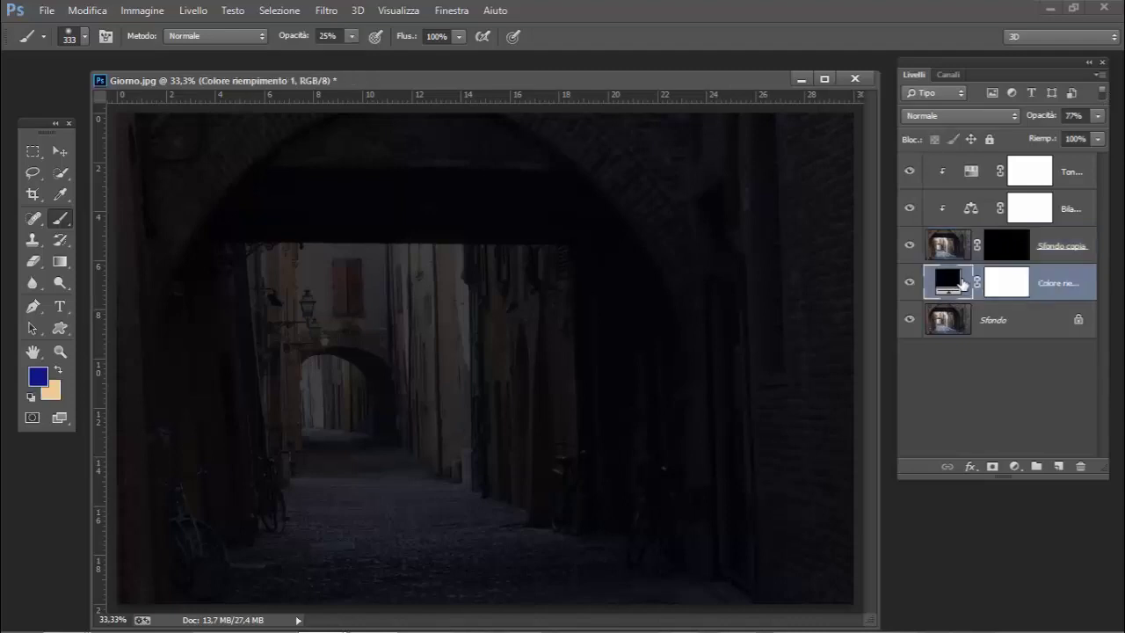
pyautogui.click(1097, 116)
pyautogui.moveTo(1076, 135); pyautogui.dragTo(1073, 134)
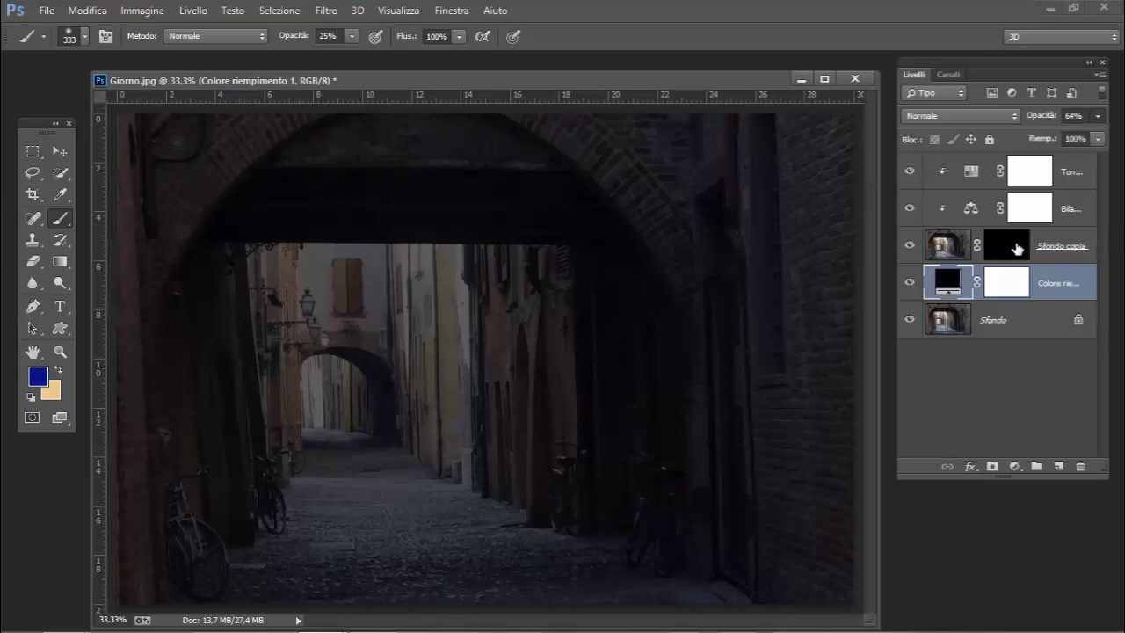
pyautogui.click(1014, 245)
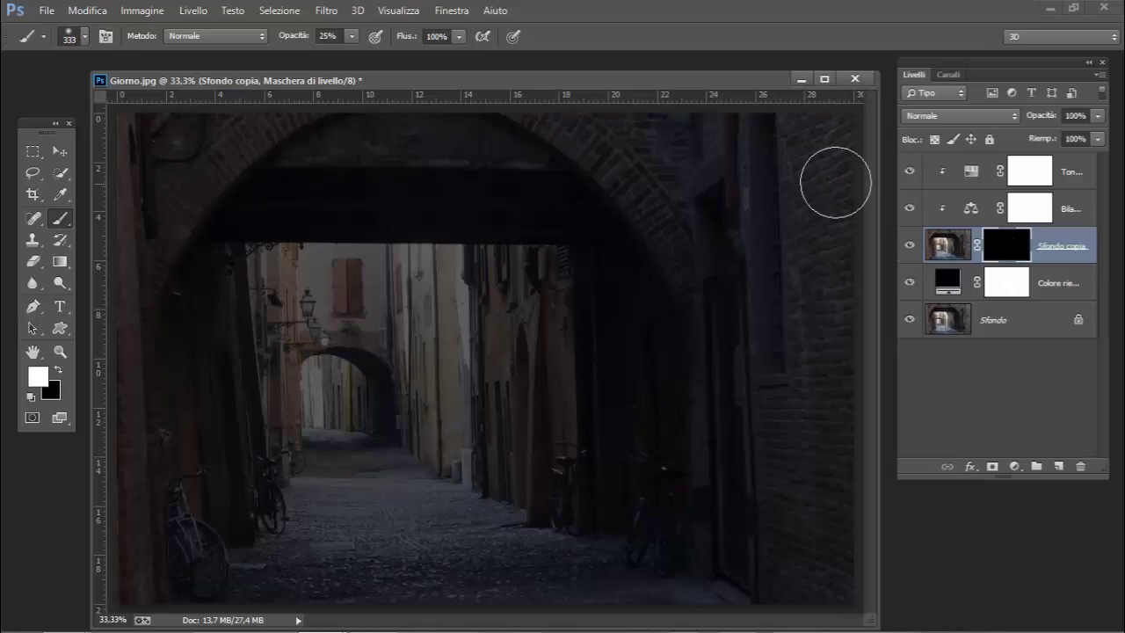
# Paint warm brick back onto the arch, the top-left and both side walls.
pyautogui.moveTo(643, 126)
pyautogui.mouseDown()
pyautogui.moveTo(682, 176)
pyautogui.moveTo(633, 132)
pyautogui.moveTo(568, 115)
pyautogui.moveTo(648, 156)
pyautogui.moveTo(708, 254)
pyautogui.moveTo(706, 166)
pyautogui.moveTo(766, 131)
pyautogui.moveTo(807, 144)
pyautogui.moveTo(827, 184)
pyautogui.moveTo(811, 243)
pyautogui.moveTo(746, 273)
pyautogui.moveTo(799, 364)
pyautogui.moveTo(753, 296)
pyautogui.moveTo(746, 349)
pyautogui.moveTo(756, 563)
pyautogui.moveTo(829, 592)
pyautogui.moveTo(834, 96)
pyautogui.mouseUp()
pyautogui.moveTo(132, 123); pyautogui.dragTo(160, 121)
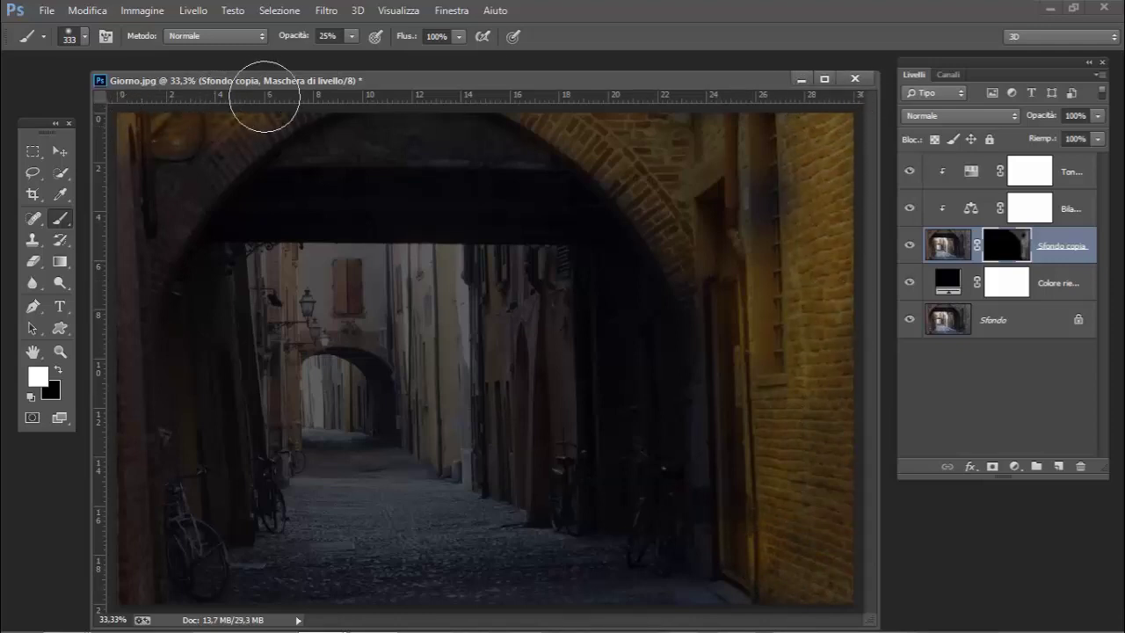
pyautogui.moveTo(150, 170)
pyautogui.mouseDown()
pyautogui.moveTo(176, 182)
pyautogui.moveTo(141, 231)
pyautogui.moveTo(125, 161)
pyautogui.moveTo(93, 437)
pyautogui.moveTo(103, 384)
pyautogui.moveTo(93, 522)
pyautogui.moveTo(106, 502)
pyautogui.moveTo(107, 585)
pyautogui.mouseUp()
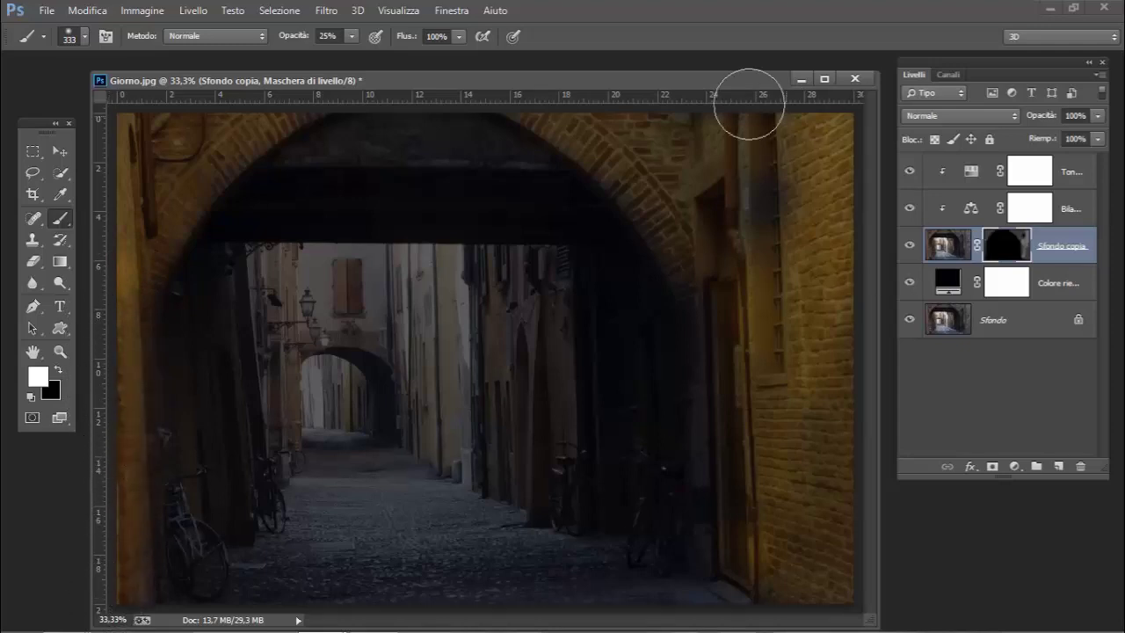
pyautogui.moveTo(184, 126); pyautogui.dragTo(261, 153)
# Brighten the pavement in the lower middle and left foreground of the alley.
pyautogui.moveTo(545, 552)
pyautogui.mouseDown()
pyautogui.moveTo(691, 603)
pyautogui.moveTo(535, 592)
pyautogui.moveTo(434, 601)
pyautogui.mouseUp()
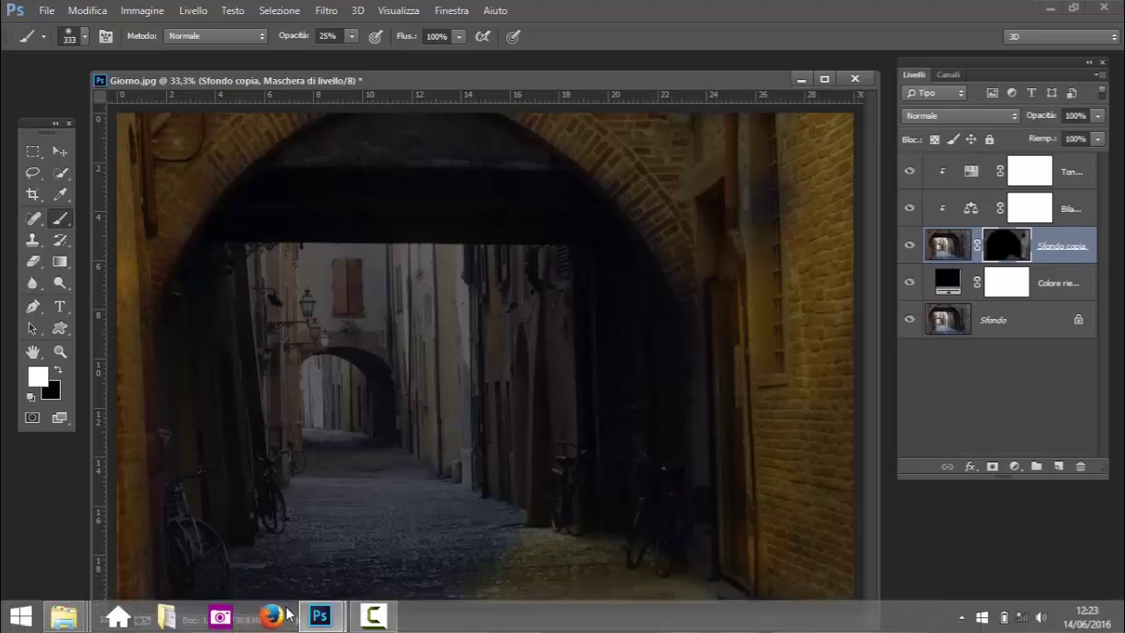
pyautogui.moveTo(282, 568)
pyautogui.mouseDown()
pyautogui.moveTo(213, 603)
pyautogui.moveTo(368, 608)
pyautogui.mouseUp()
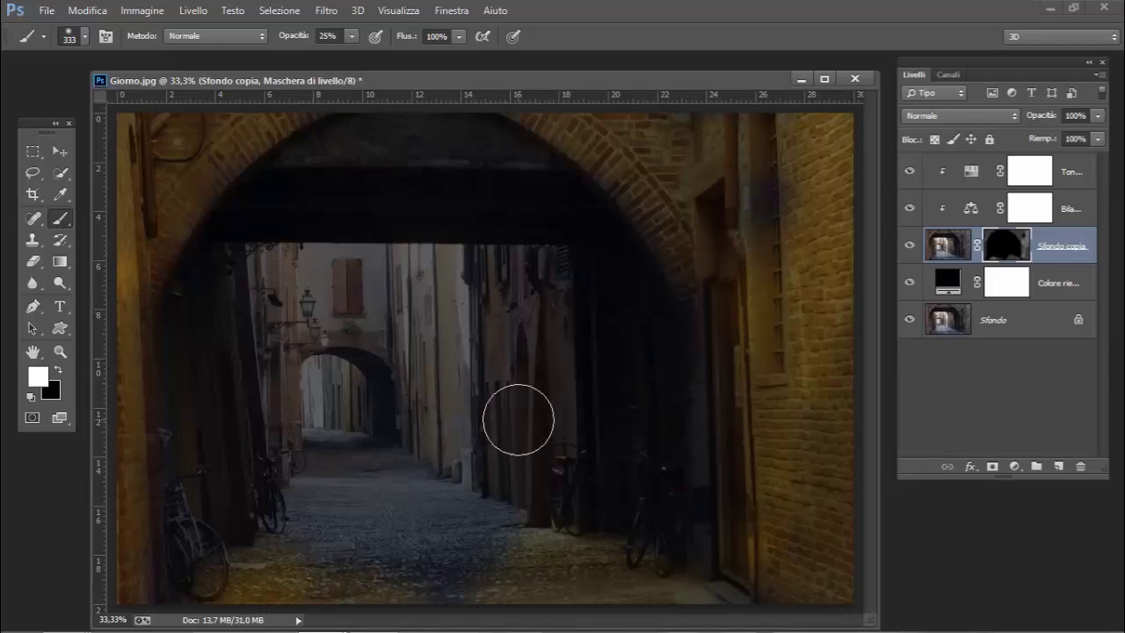
pyautogui.scroll(1, 519, 419)
pyautogui.scroll(1, 519, 419)
pyautogui.scroll(1, 518, 419)
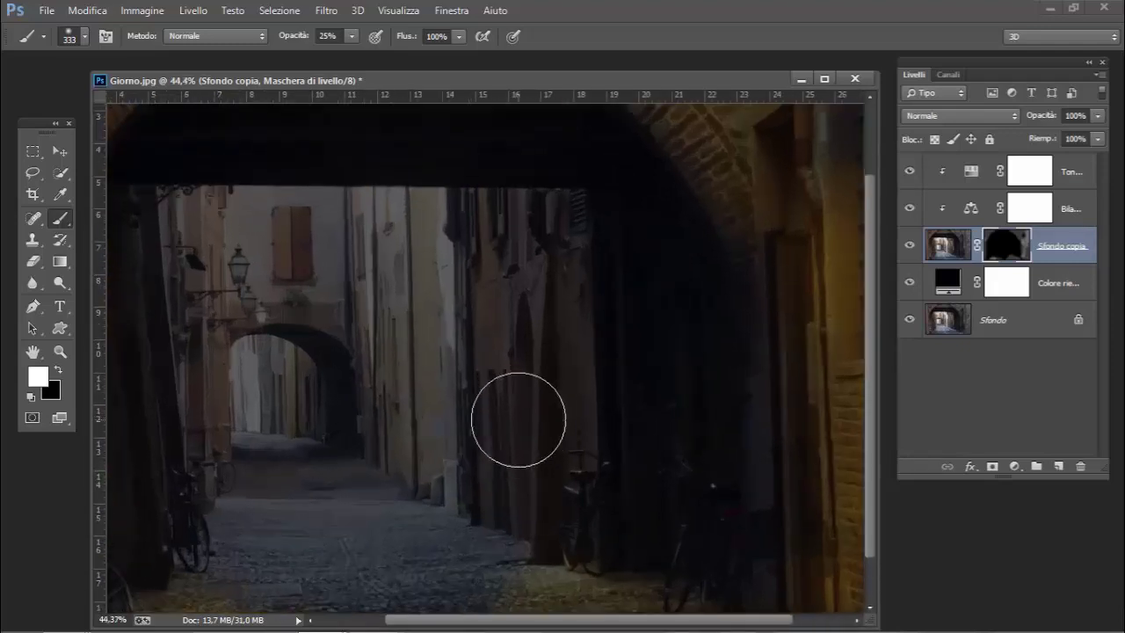
pyautogui.scroll(1, 519, 419)
pyautogui.scroll(1, 479, 417)
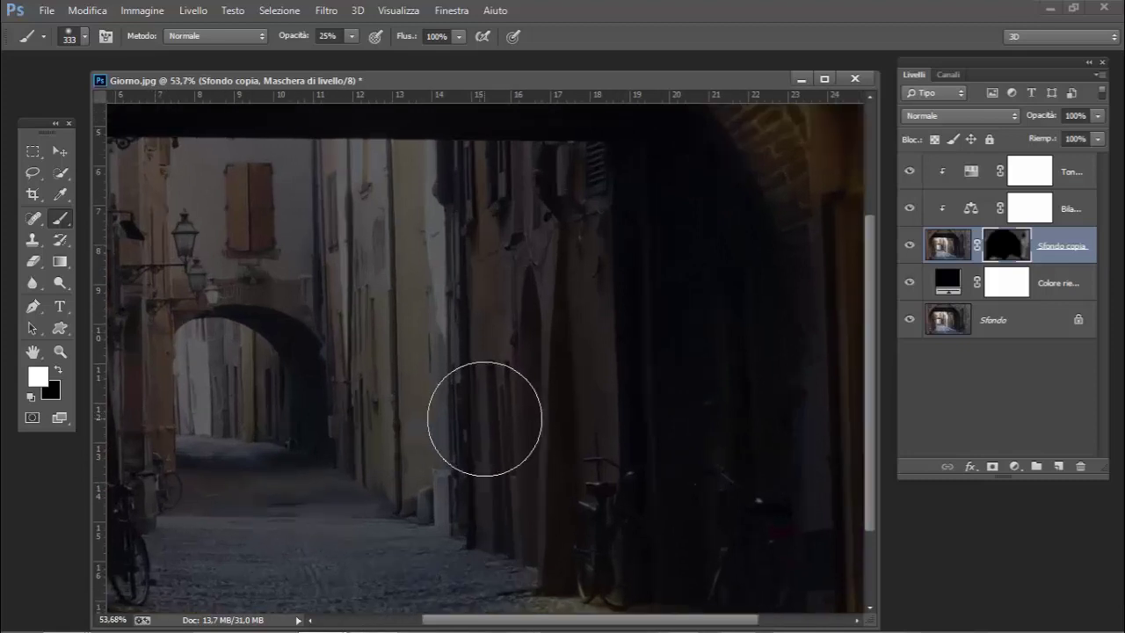
pyautogui.scroll(1, 485, 419)
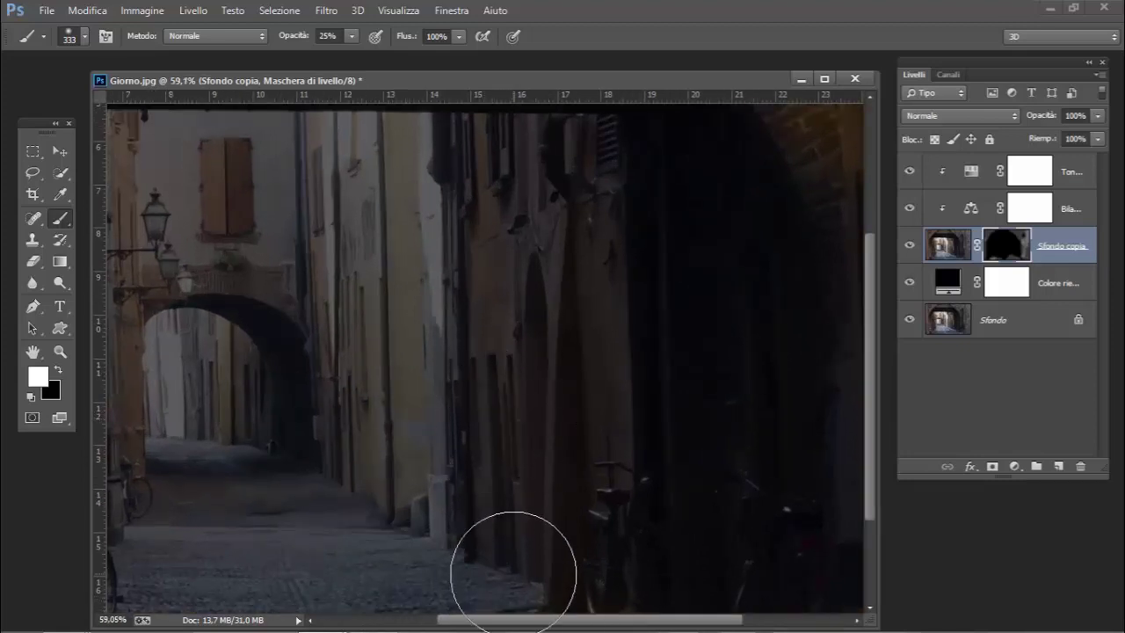
pyautogui.moveTo(516, 624); pyautogui.dragTo(449, 619)
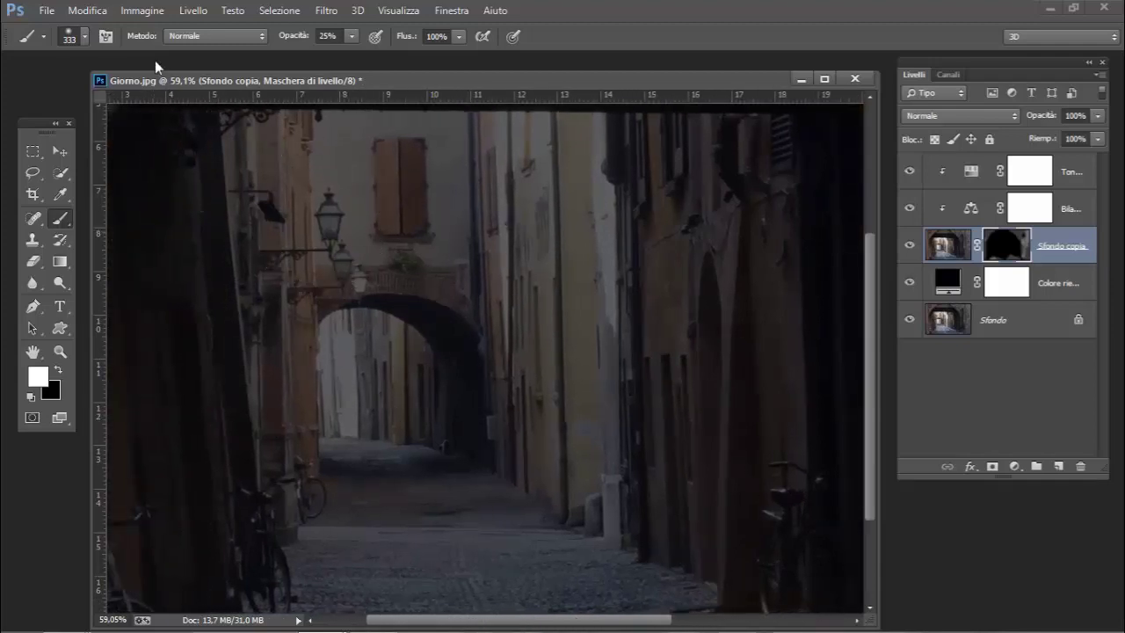
# Shrink the brush to 49 px, then settle on 87 px.
pyautogui.click(85, 37)
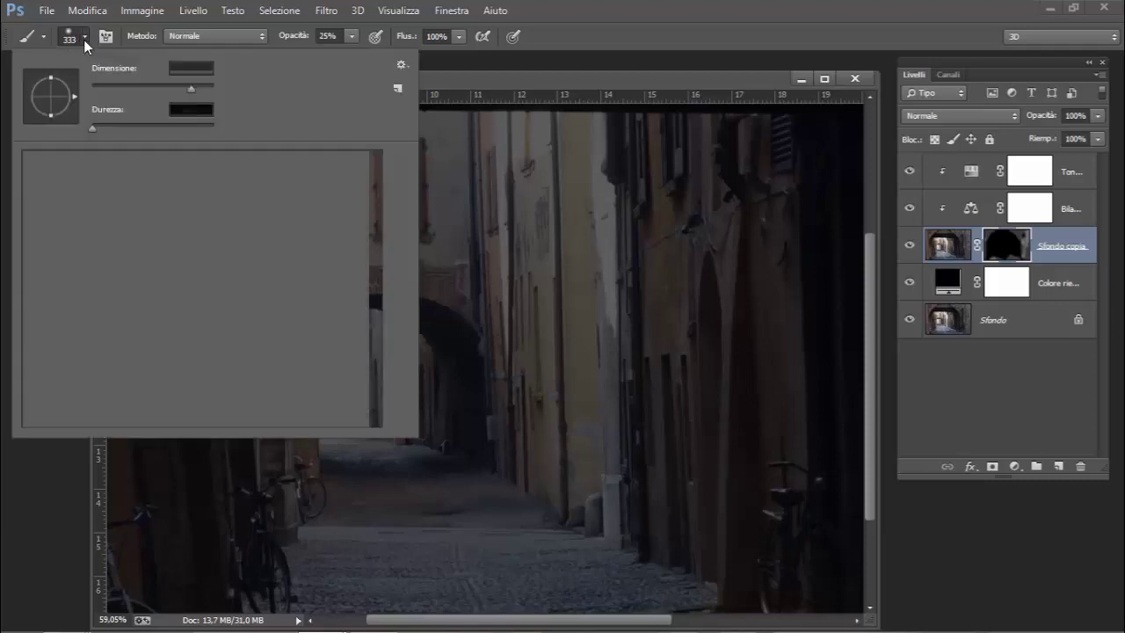
pyautogui.click(112, 86)
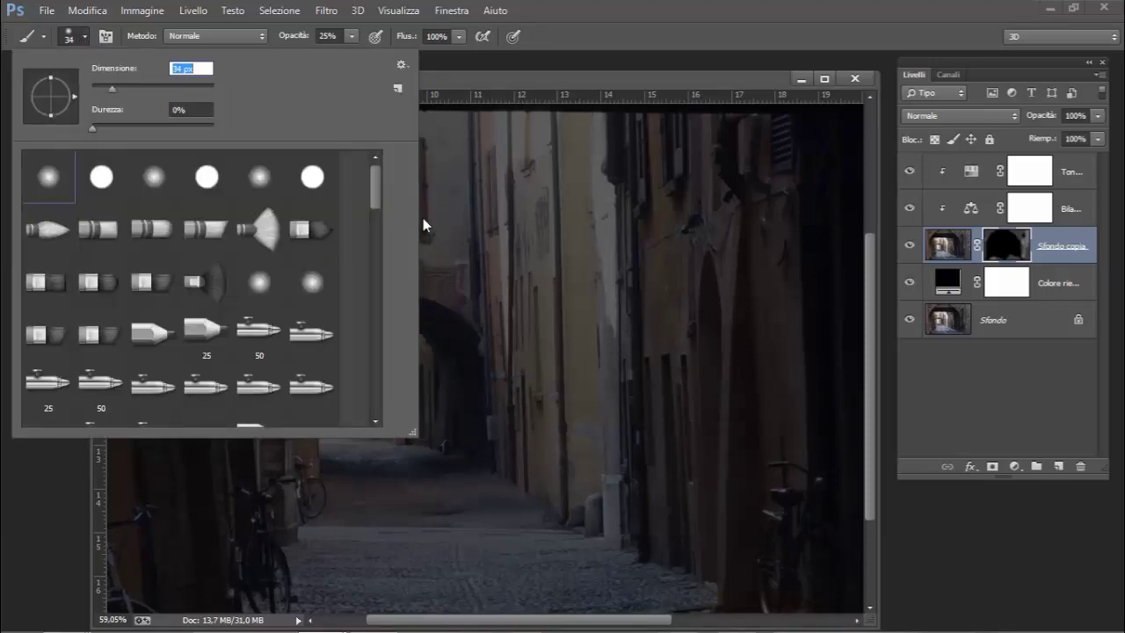
pyautogui.moveTo(106, 86); pyautogui.dragTo(121, 85)
pyautogui.click(421, 76)
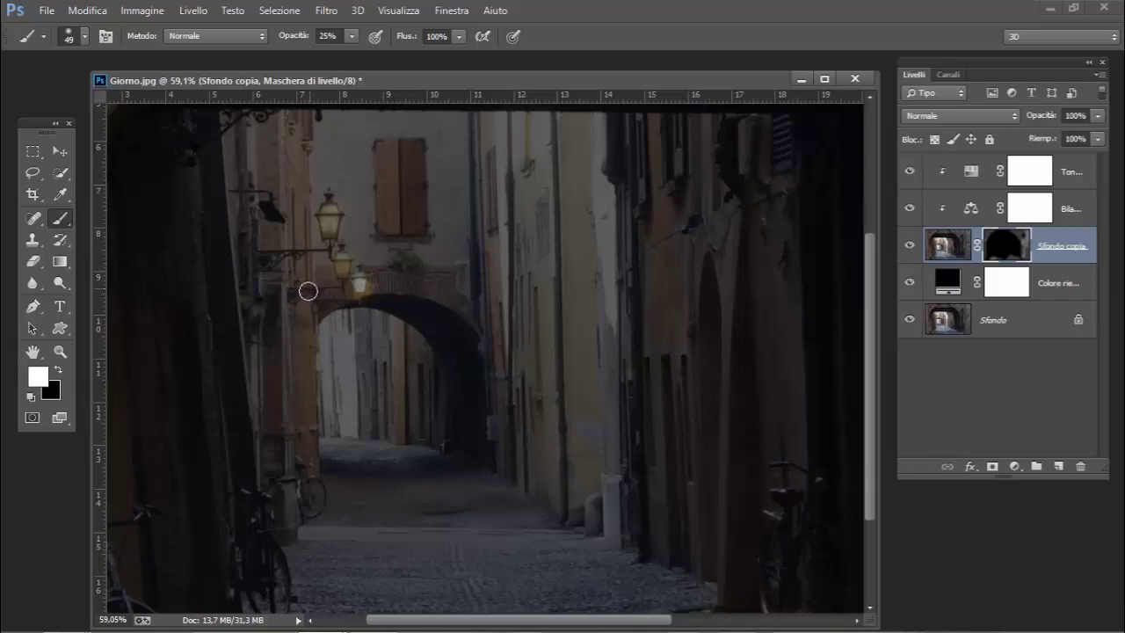
pyautogui.click(84, 36)
pyautogui.click(144, 85)
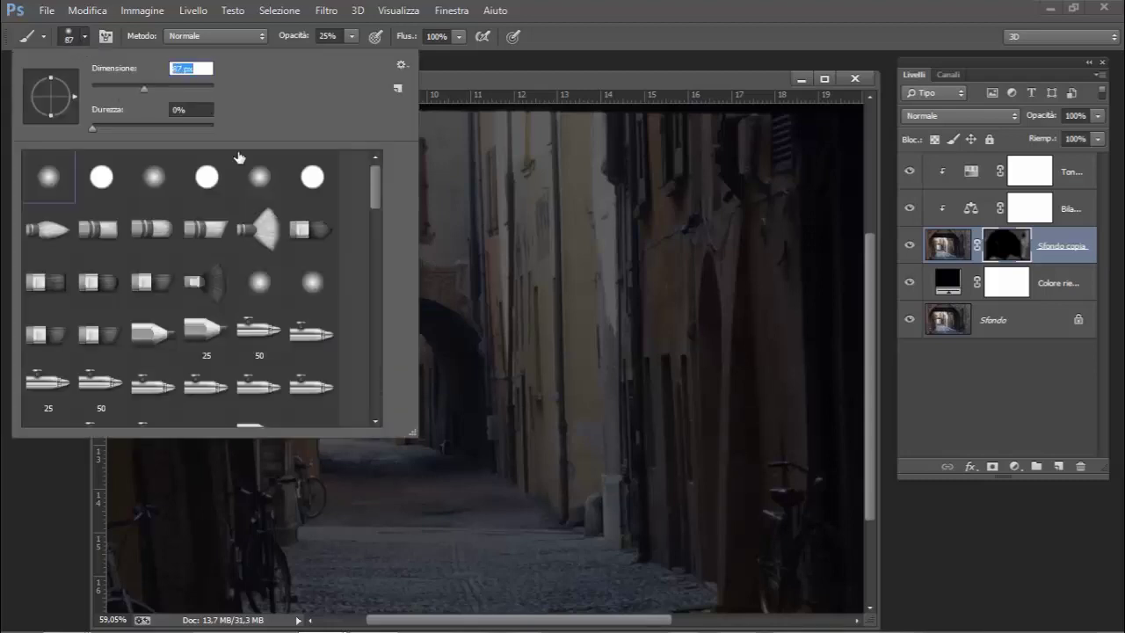
pyautogui.click(615, 84)
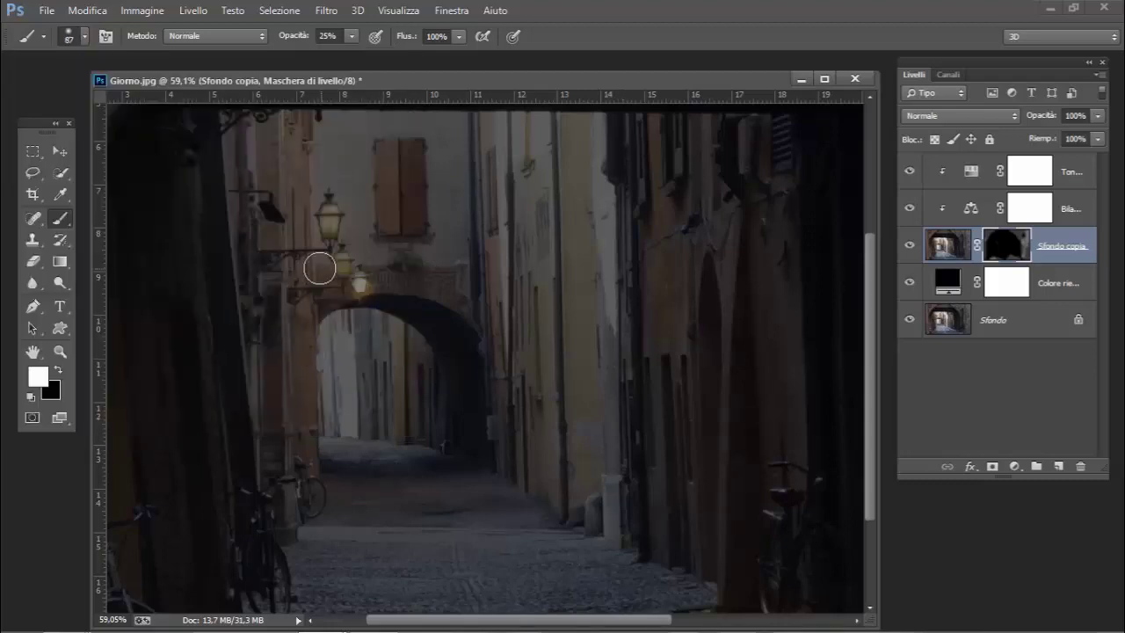
# Paint warm glow around the distant lamps, the wall below and the street by the bicycle.
pyautogui.moveTo(314, 266)
pyautogui.mouseDown()
pyautogui.moveTo(293, 334)
pyautogui.moveTo(337, 289)
pyautogui.moveTo(283, 348)
pyautogui.moveTo(326, 234)
pyautogui.moveTo(296, 290)
pyautogui.moveTo(278, 375)
pyautogui.moveTo(307, 329)
pyautogui.moveTo(293, 369)
pyautogui.moveTo(282, 357)
pyautogui.moveTo(286, 402)
pyautogui.mouseUp()
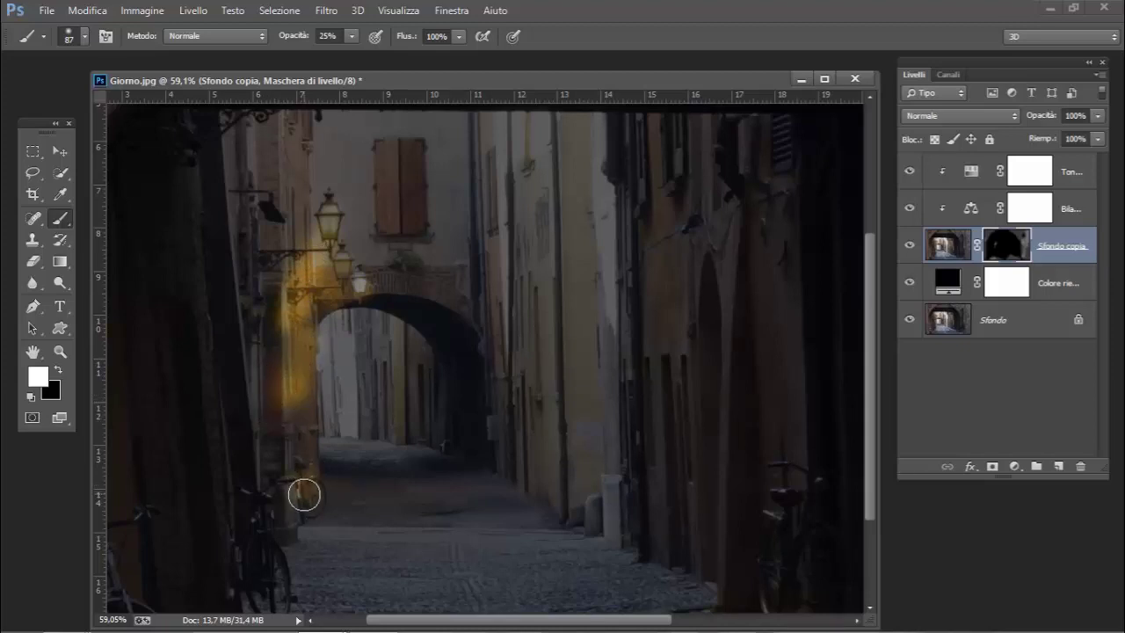
pyautogui.moveTo(291, 502); pyautogui.dragTo(310, 506)
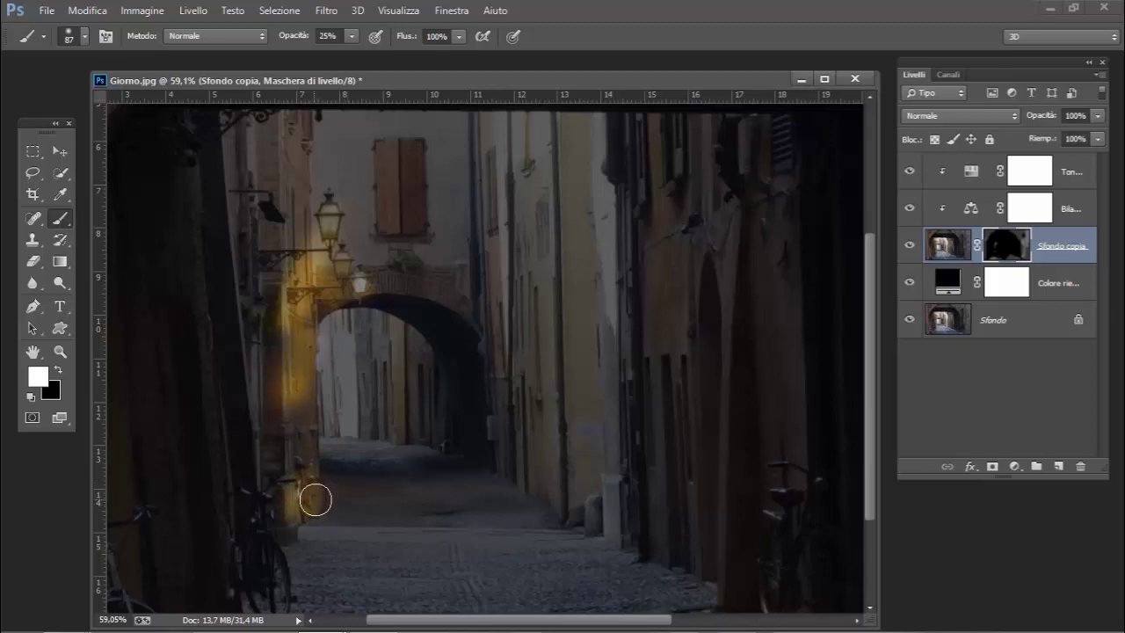
pyautogui.moveTo(329, 477)
pyautogui.mouseDown()
pyautogui.moveTo(402, 478)
pyautogui.moveTo(330, 475)
pyautogui.mouseUp()
pyautogui.moveTo(408, 496)
pyautogui.mouseDown()
pyautogui.moveTo(326, 504)
pyautogui.moveTo(394, 513)
pyautogui.moveTo(302, 518)
pyautogui.moveTo(312, 509)
pyautogui.mouseUp()
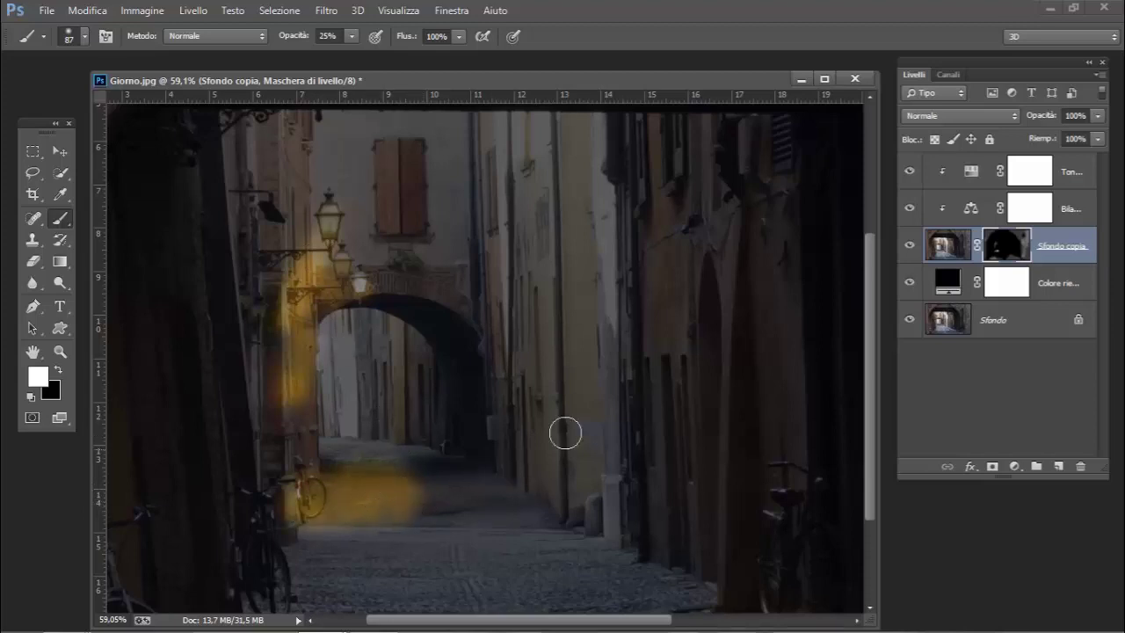
pyautogui.scroll(-1, 664, 396)
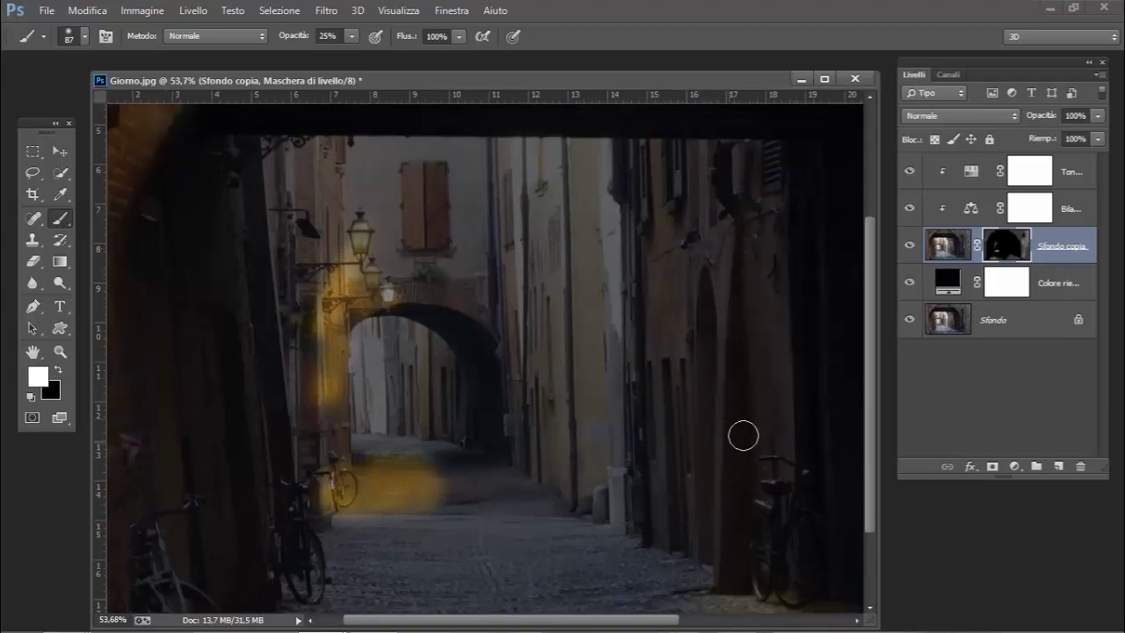
pyautogui.moveTo(871, 429); pyautogui.dragTo(875, 452)
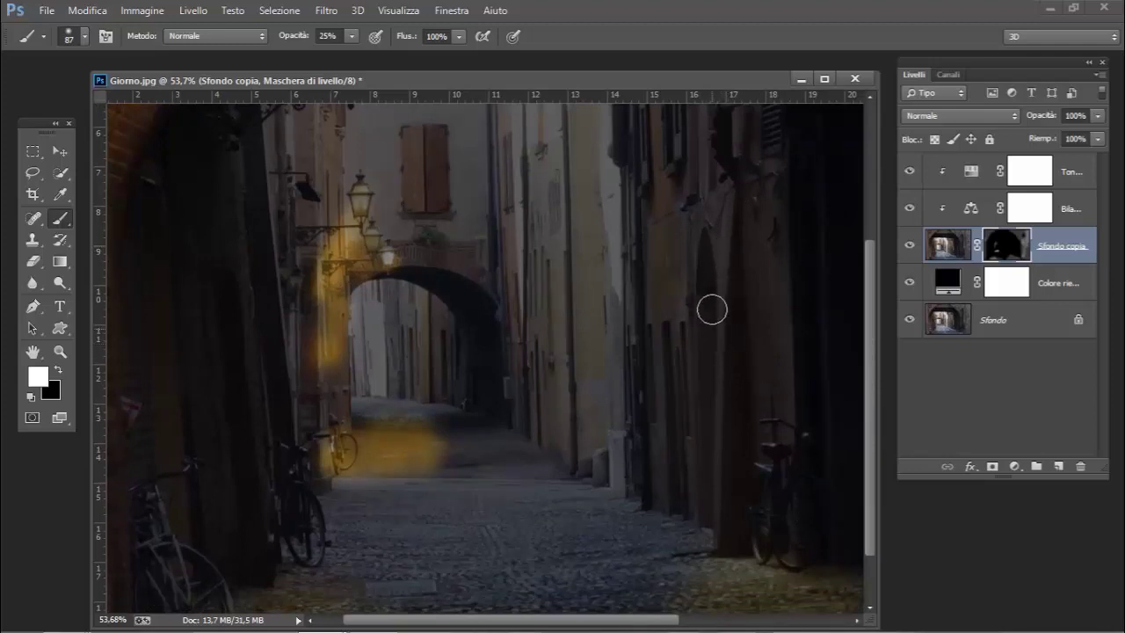
pyautogui.moveTo(656, 620); pyautogui.dragTo(681, 622)
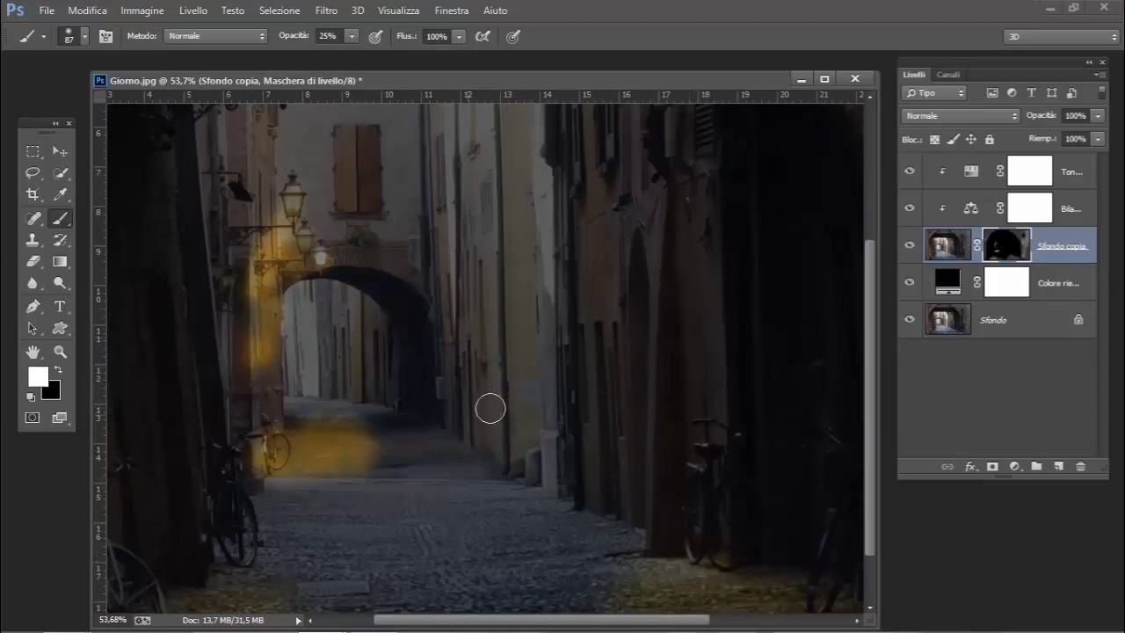
pyautogui.scroll(1, 513, 407)
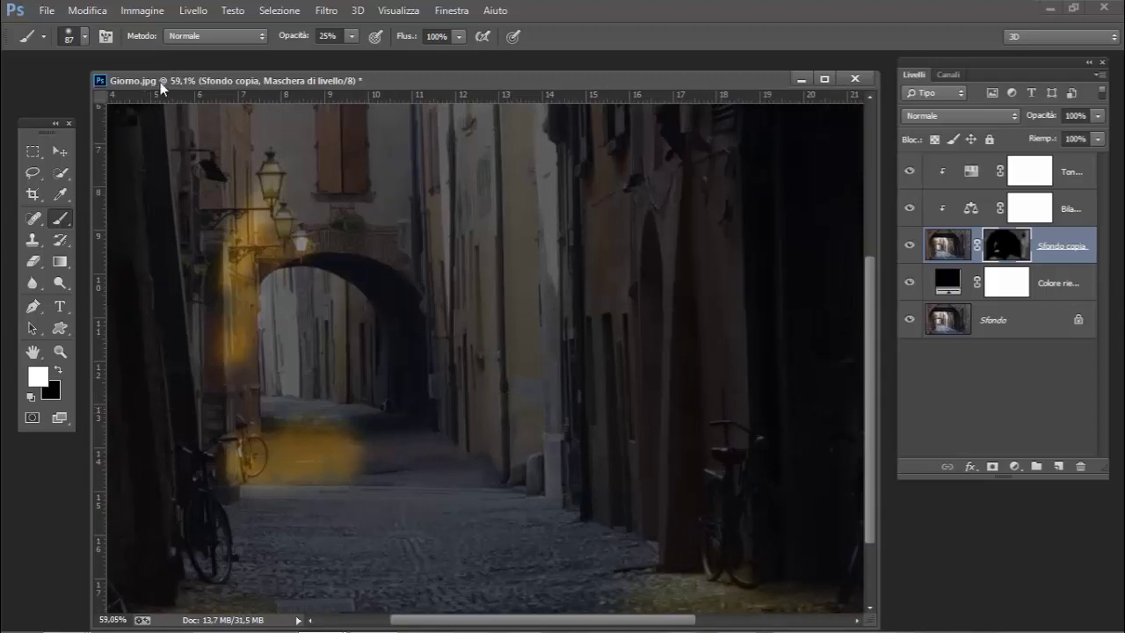
# Paint warm glow with a 61 px brush along the right-hand arched doorway, then swap to black.
pyautogui.click(84, 35)
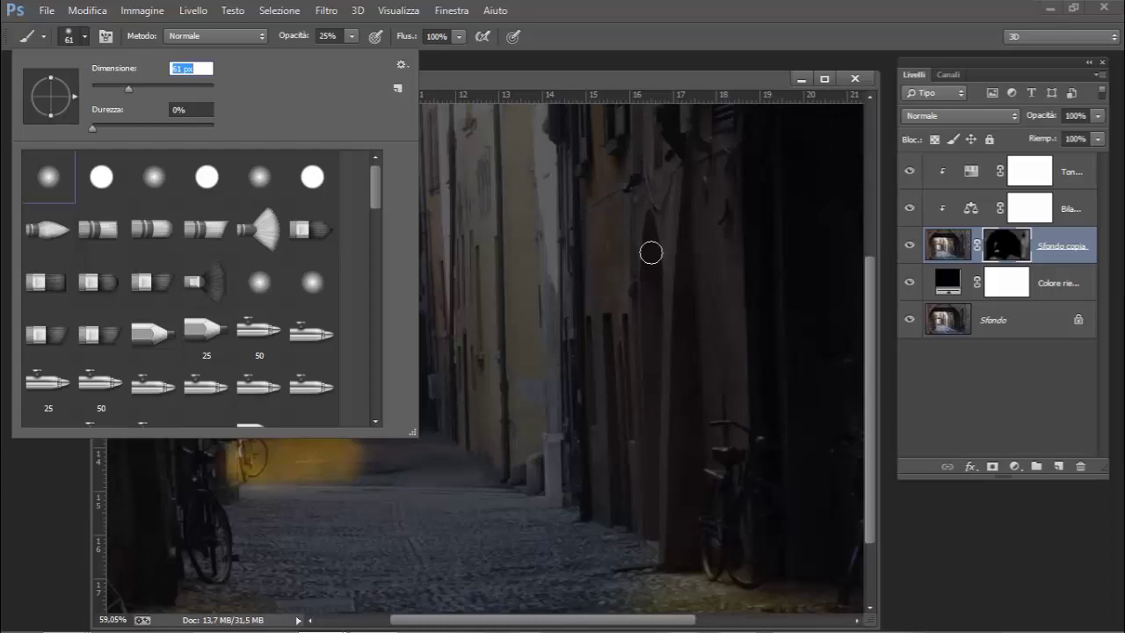
pyautogui.press('Return')
pyautogui.moveTo(657, 243); pyautogui.dragTo(653, 532)
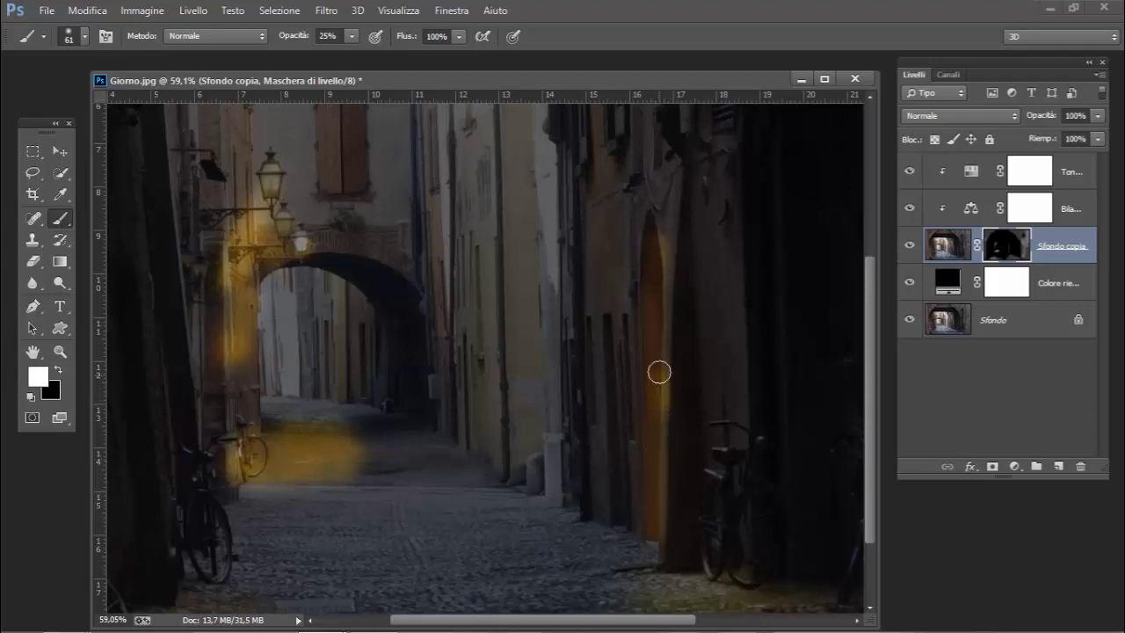
pyautogui.moveTo(655, 272); pyautogui.dragTo(658, 226)
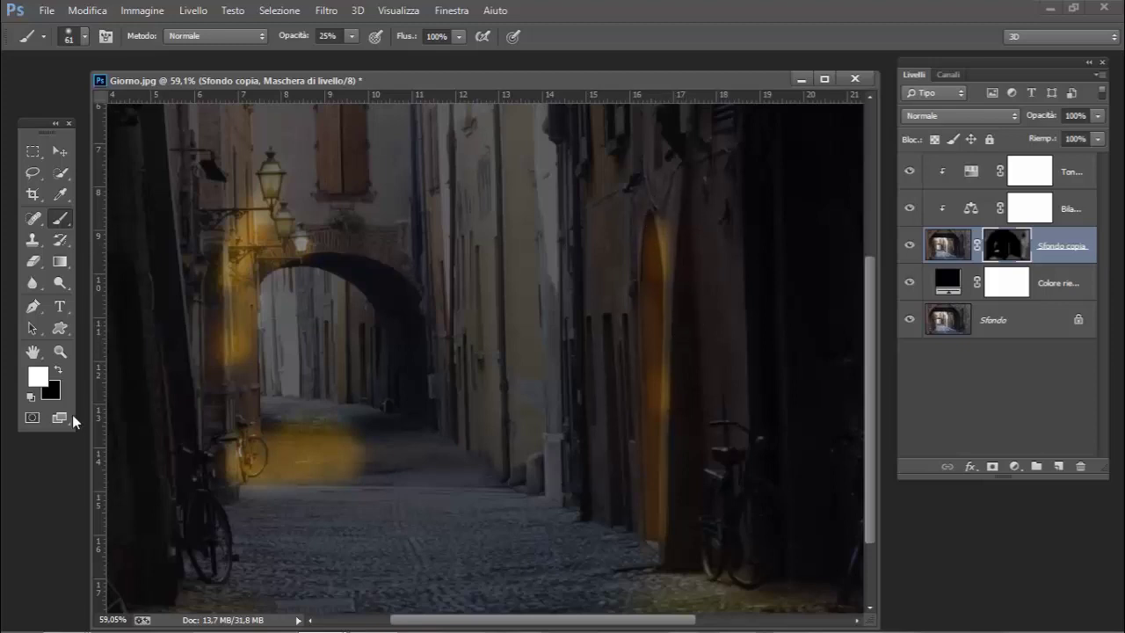
pyautogui.press('x')
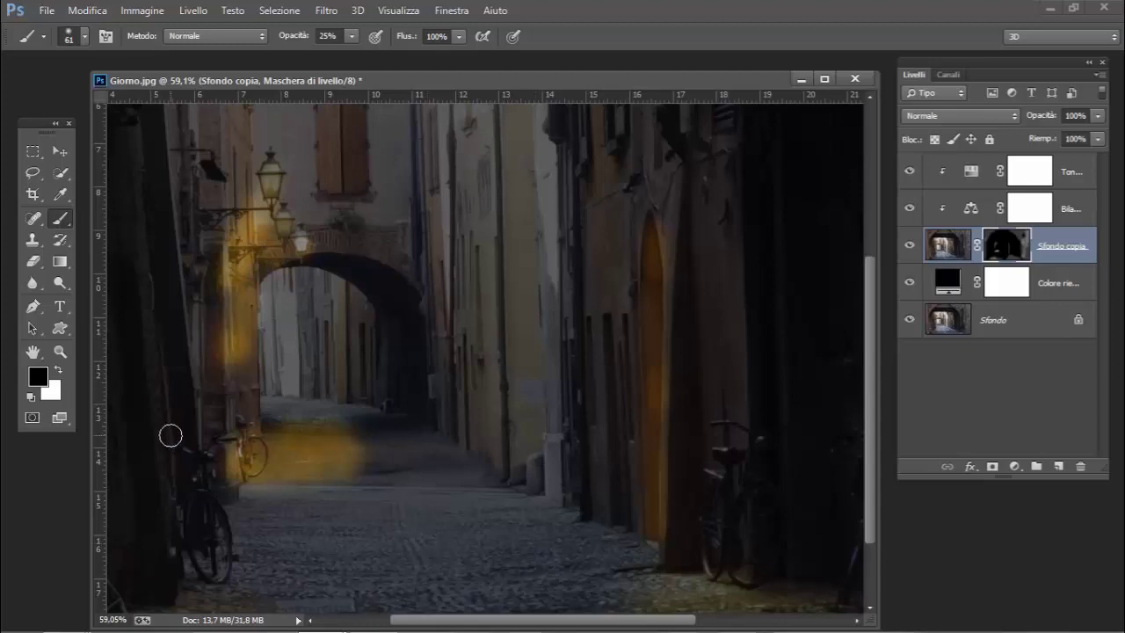
# Paint white twice across the foreground cobbles to lay a warm lamplight band toward the right doorway.
pyautogui.click(57, 372)
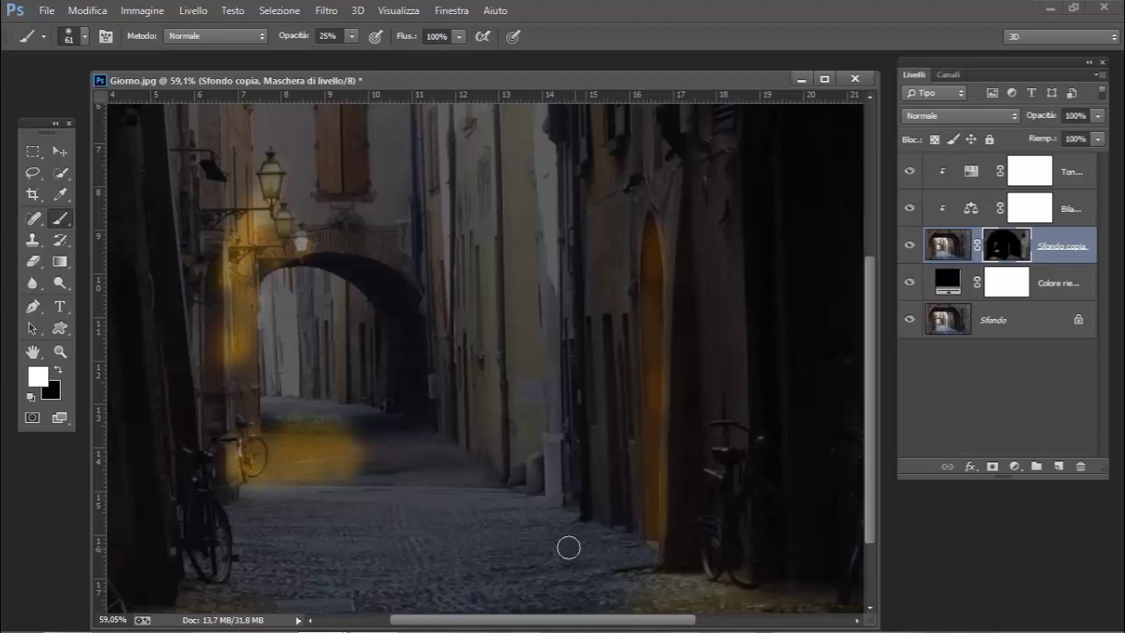
pyautogui.moveTo(651, 544)
pyautogui.mouseDown()
pyautogui.moveTo(390, 548)
pyautogui.moveTo(525, 558)
pyautogui.mouseUp()
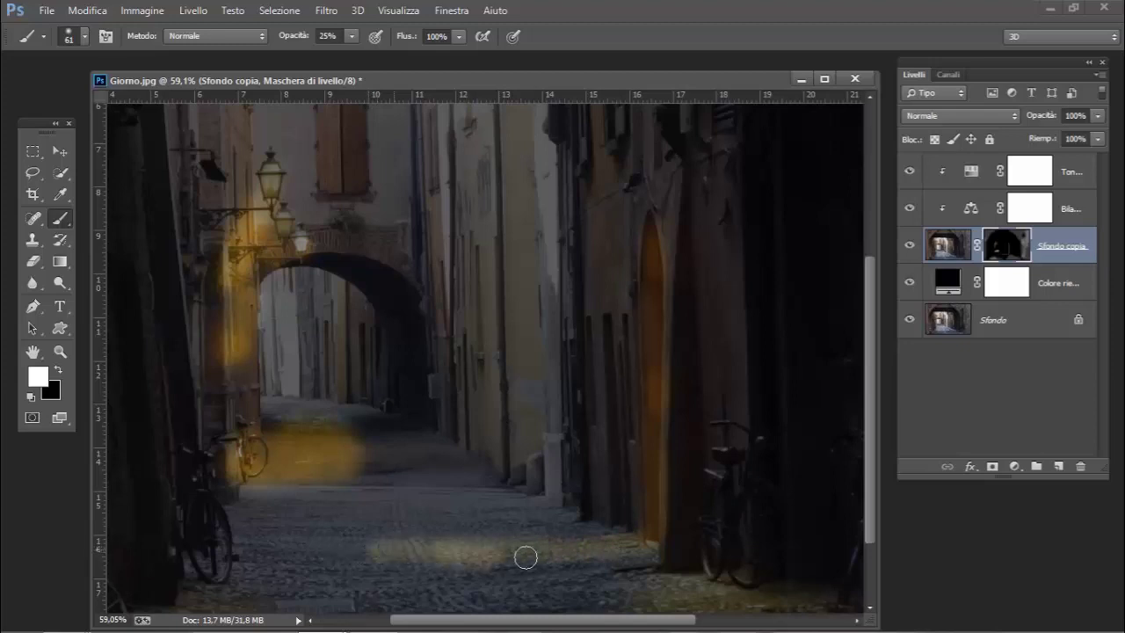
pyautogui.moveTo(396, 554)
pyautogui.mouseDown()
pyautogui.moveTo(415, 542)
pyautogui.moveTo(648, 547)
pyautogui.moveTo(720, 533)
pyautogui.mouseUp()
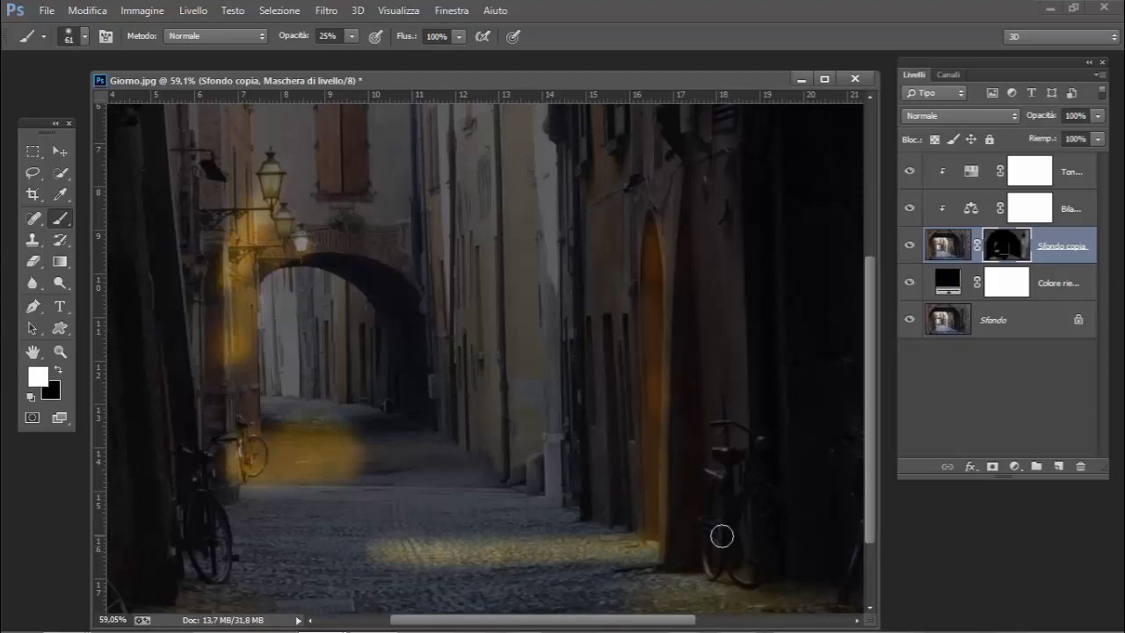
# Set the Colore riempimento 1 fill layer's opacity to about 79%, then reselect the Sfondo copia mask.
pyautogui.scroll(-1, 706, 521)
pyautogui.scroll(-1, 706, 521)
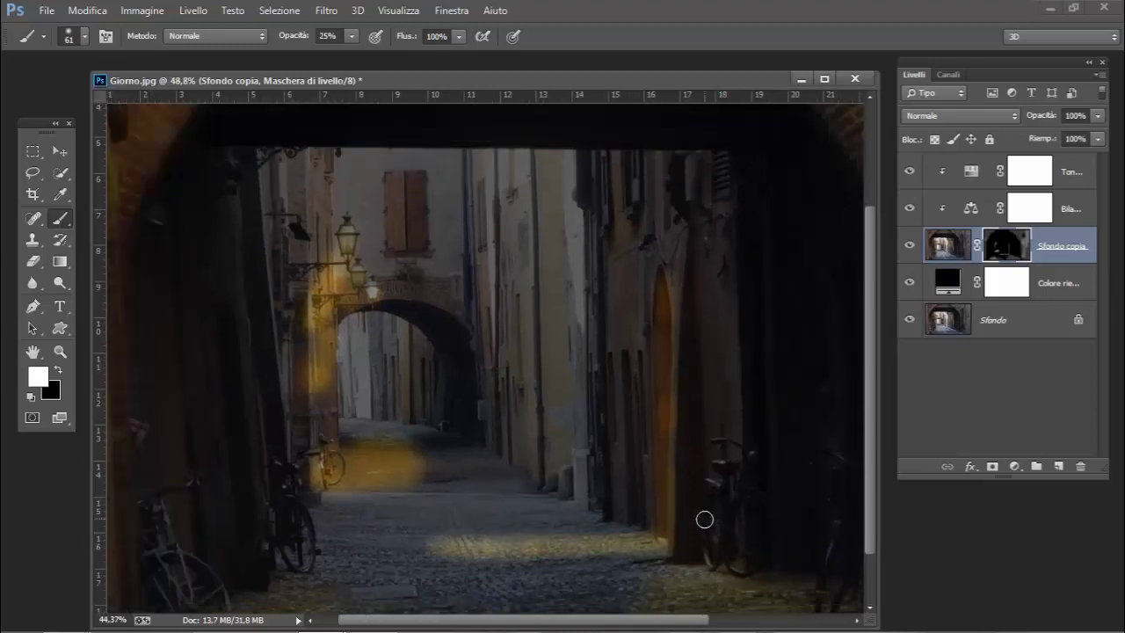
pyautogui.scroll(-2, 707, 519)
pyautogui.scroll(-1, 706, 518)
pyautogui.scroll(-1, 708, 515)
pyautogui.scroll(-1, 710, 511)
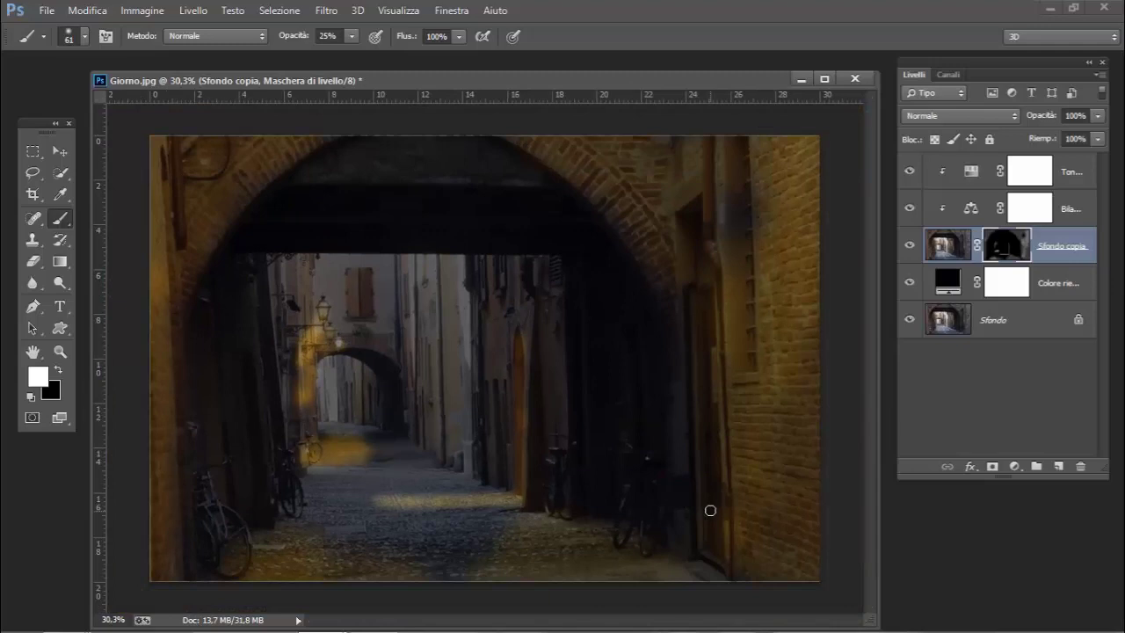
pyautogui.scroll(-1, 710, 510)
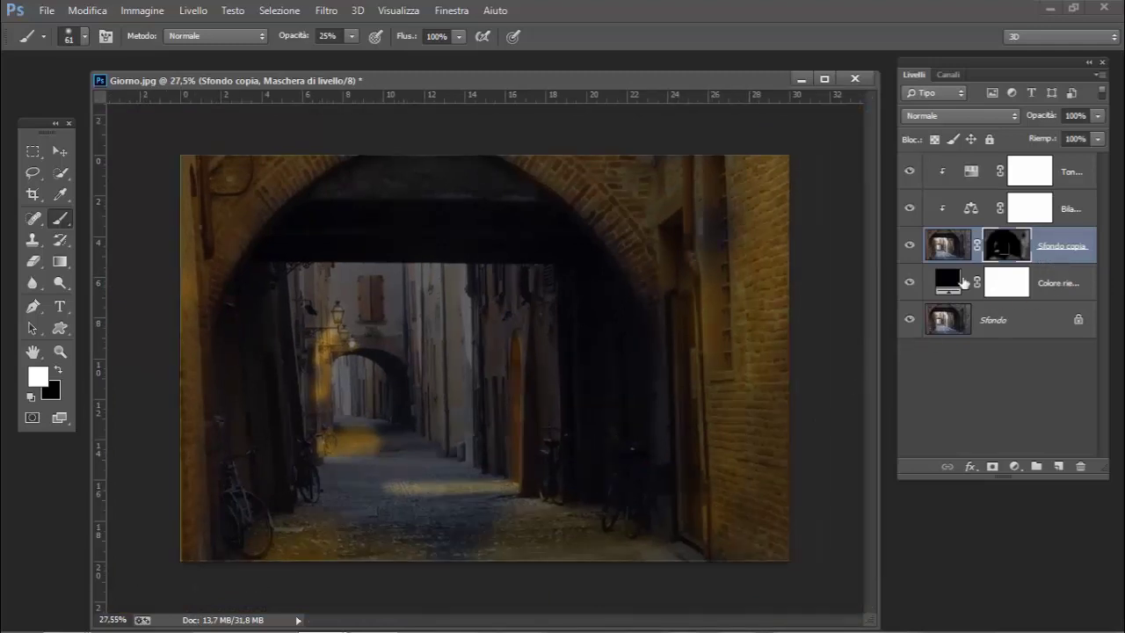
pyautogui.click(949, 282)
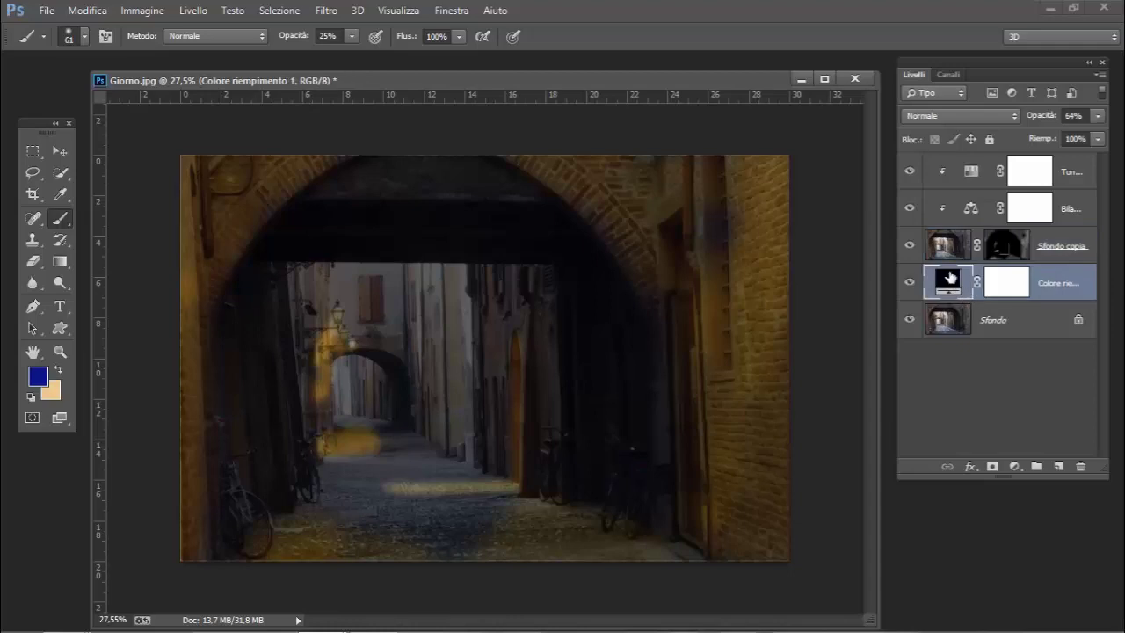
pyautogui.click(1097, 117)
pyautogui.moveTo(1078, 138); pyautogui.dragTo(1089, 138)
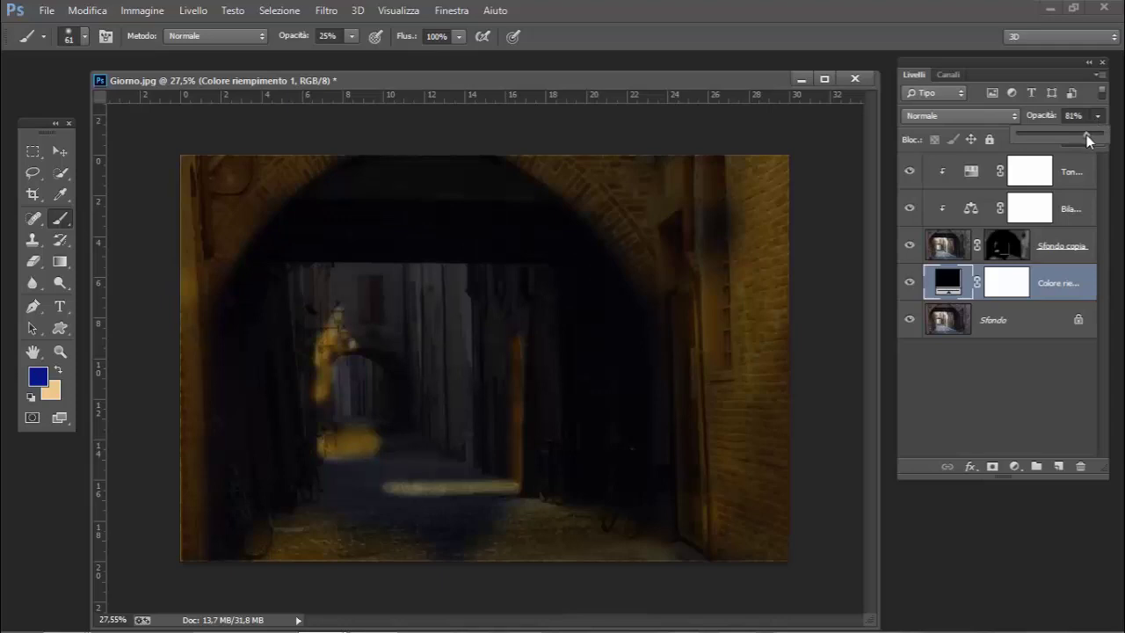
pyautogui.moveTo(1086, 134); pyautogui.dragTo(1085, 143)
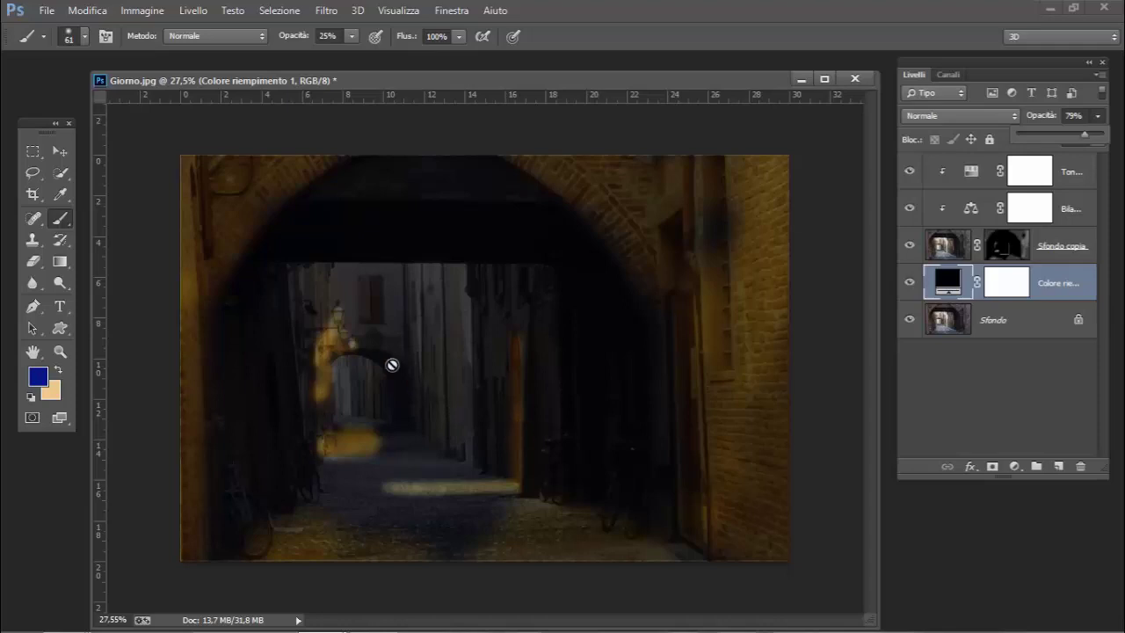
pyautogui.click(60, 220)
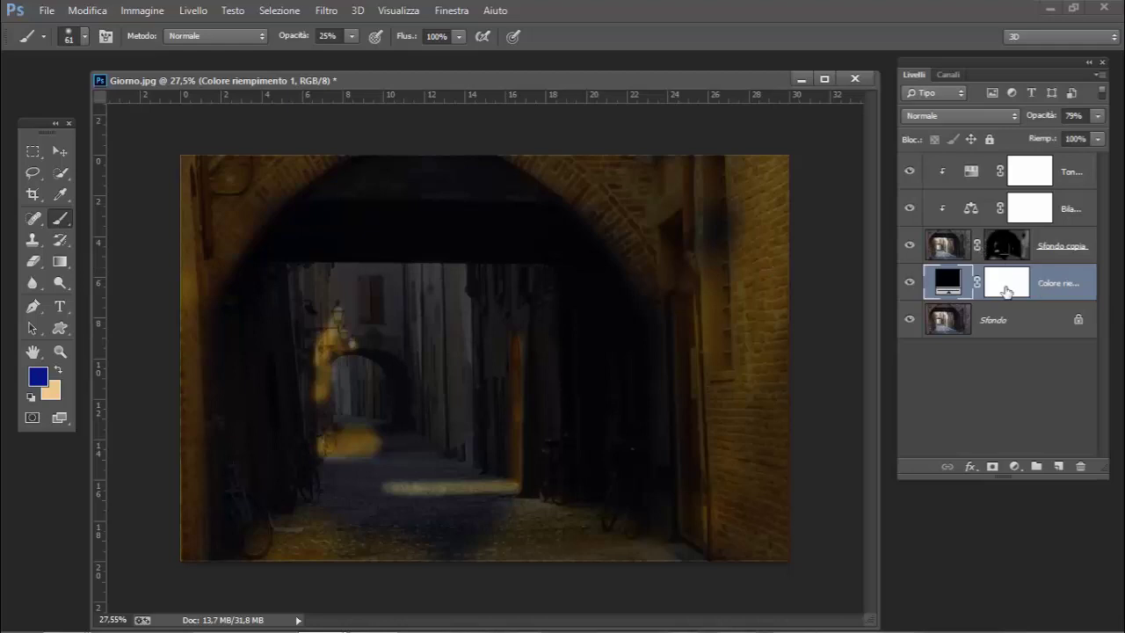
pyautogui.click(1005, 246)
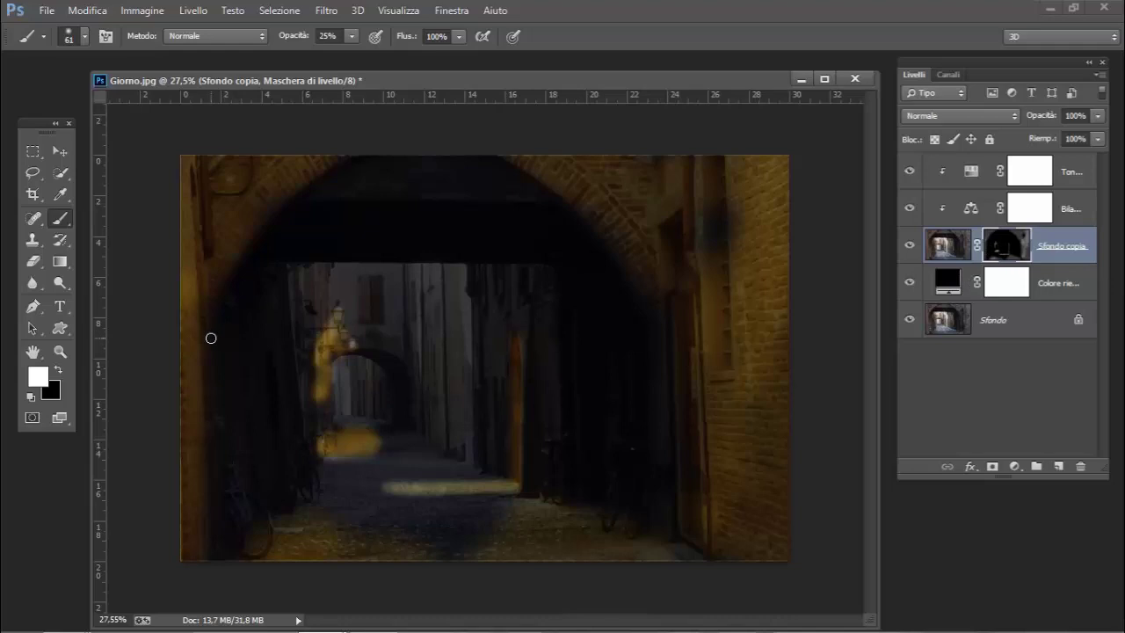
# With a 278 px black brush, darken the mask beneath the arch and the right doorway strip.
pyautogui.press('d')
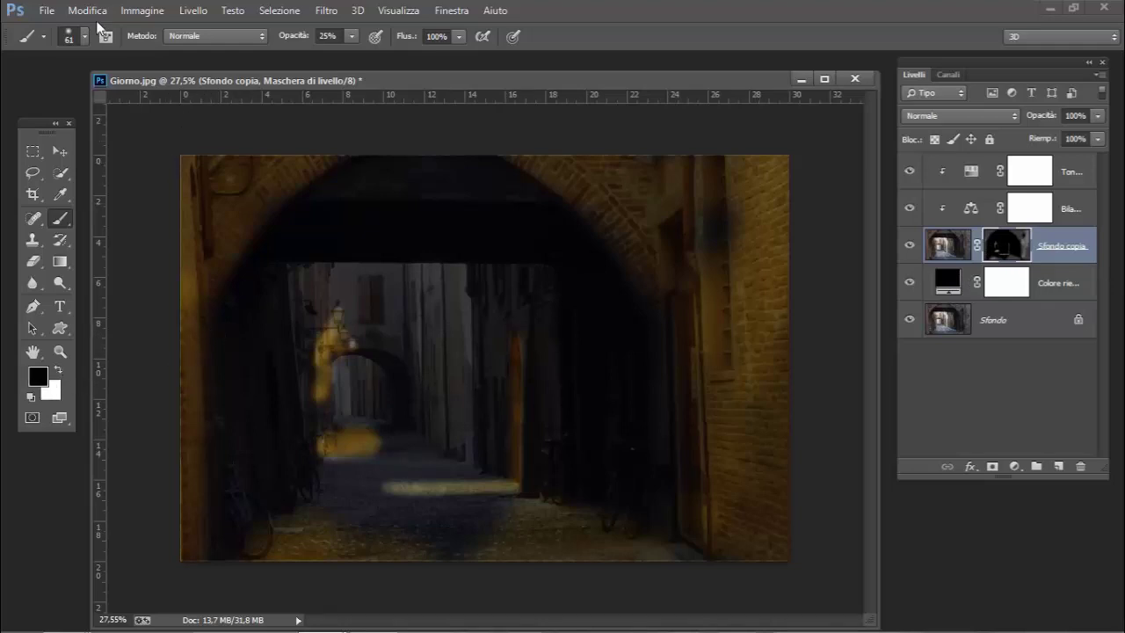
pyautogui.click(86, 37)
pyautogui.click(166, 85)
pyautogui.moveTo(178, 85); pyautogui.dragTo(187, 89)
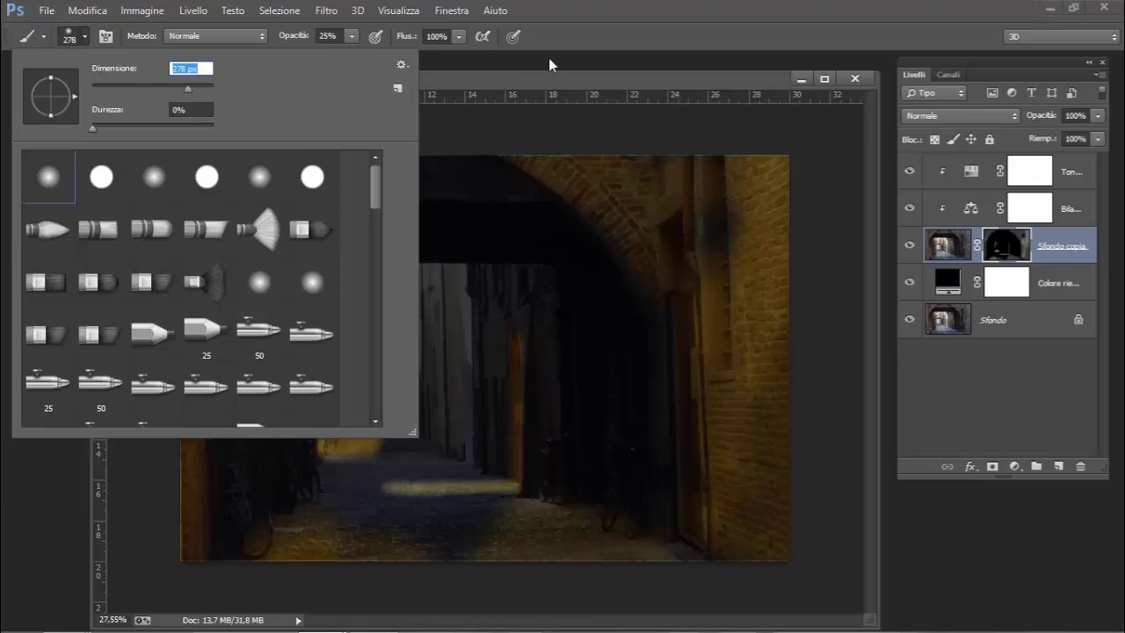
pyautogui.click(549, 60)
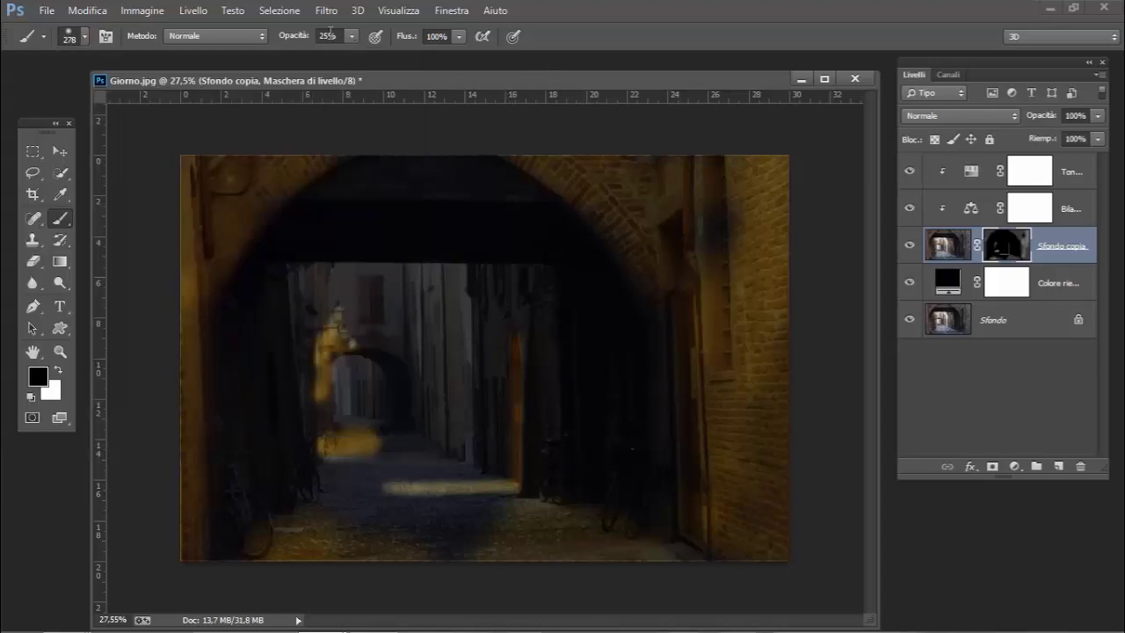
pyautogui.moveTo(427, 410)
pyautogui.mouseDown()
pyautogui.moveTo(369, 414)
pyautogui.moveTo(367, 430)
pyautogui.moveTo(381, 422)
pyautogui.moveTo(450, 460)
pyautogui.moveTo(319, 472)
pyautogui.moveTo(297, 407)
pyautogui.moveTo(308, 359)
pyautogui.mouseUp()
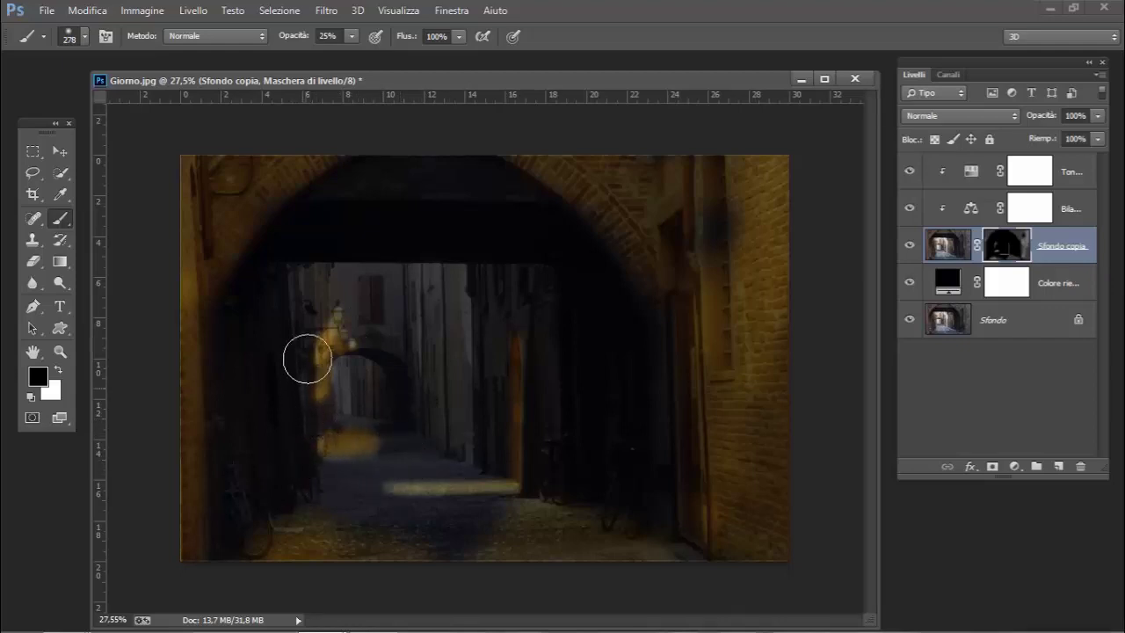
pyautogui.moveTo(697, 326)
pyautogui.mouseDown()
pyautogui.moveTo(681, 322)
pyautogui.moveTo(650, 361)
pyautogui.moveTo(704, 423)
pyautogui.moveTo(683, 402)
pyautogui.moveTo(671, 348)
pyautogui.mouseUp()
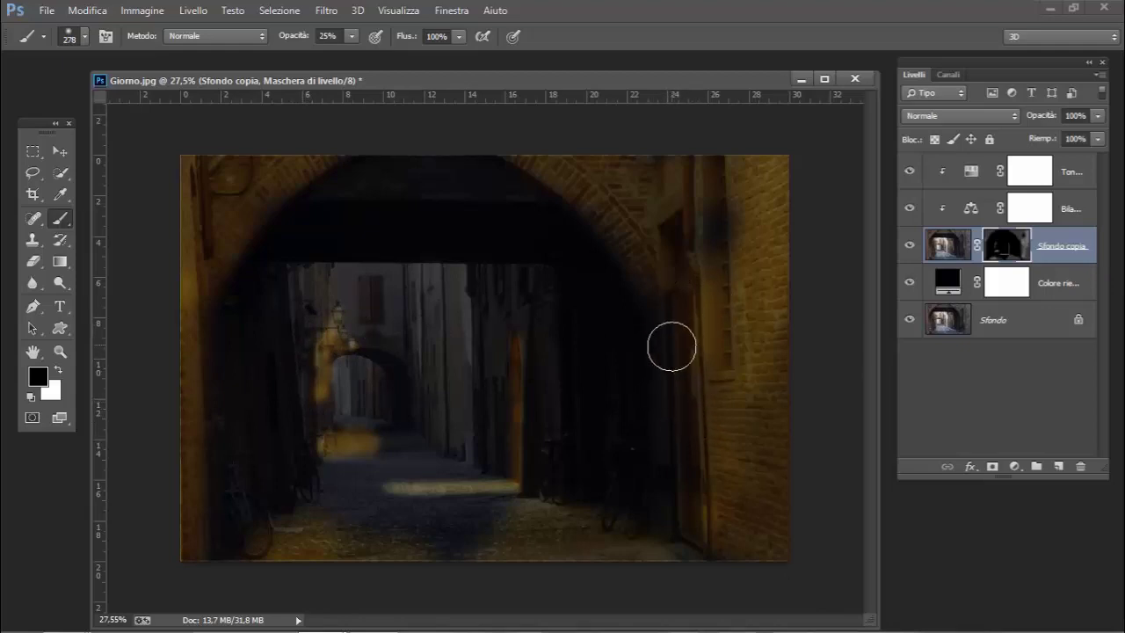
# Paint white to restore warm light on the arch's upper-left brick, left edge and right-hand column.
pyautogui.click(56, 370)
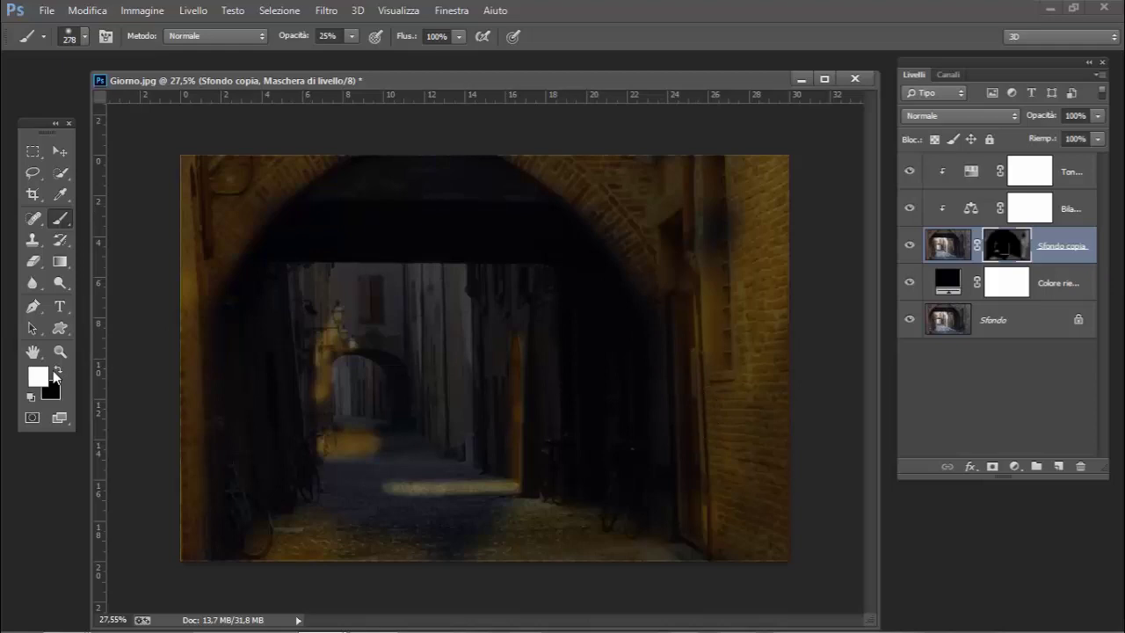
pyautogui.moveTo(221, 220)
pyautogui.mouseDown()
pyautogui.moveTo(216, 243)
pyautogui.moveTo(244, 191)
pyautogui.moveTo(296, 159)
pyautogui.moveTo(205, 244)
pyautogui.mouseUp()
pyautogui.moveTo(157, 329)
pyautogui.mouseDown()
pyautogui.moveTo(193, 131)
pyautogui.moveTo(179, 434)
pyautogui.moveTo(171, 346)
pyautogui.mouseUp()
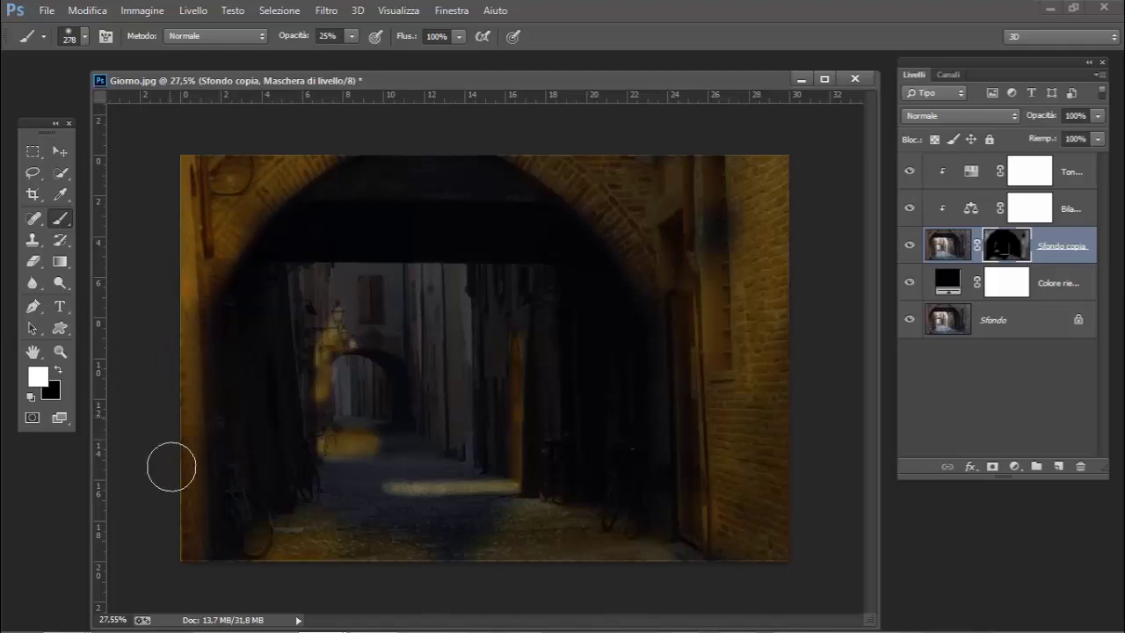
pyautogui.moveTo(698, 261)
pyautogui.mouseDown()
pyautogui.moveTo(668, 266)
pyautogui.moveTo(692, 300)
pyautogui.moveTo(643, 213)
pyautogui.moveTo(507, 132)
pyautogui.moveTo(670, 166)
pyautogui.moveTo(693, 221)
pyautogui.mouseUp()
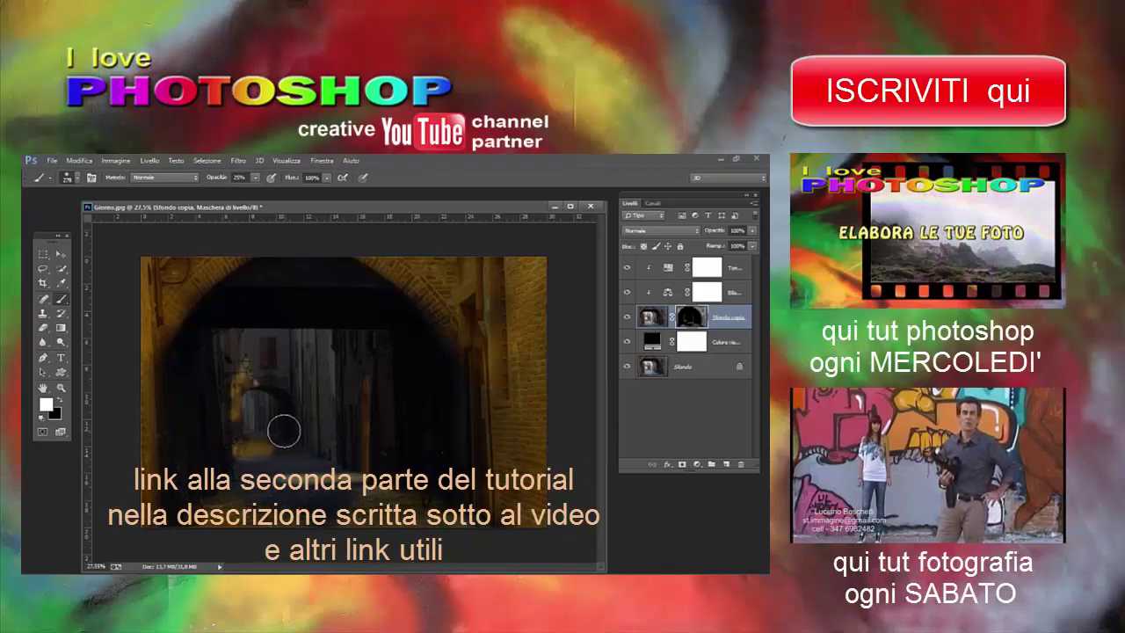
# Undo a trial tunnel brightening and paint black to tone down the far tunnel floor.
pyautogui.moveTo(276, 422)
pyautogui.mouseDown()
pyautogui.moveTo(253, 409)
pyautogui.moveTo(255, 425)
pyautogui.mouseUp()
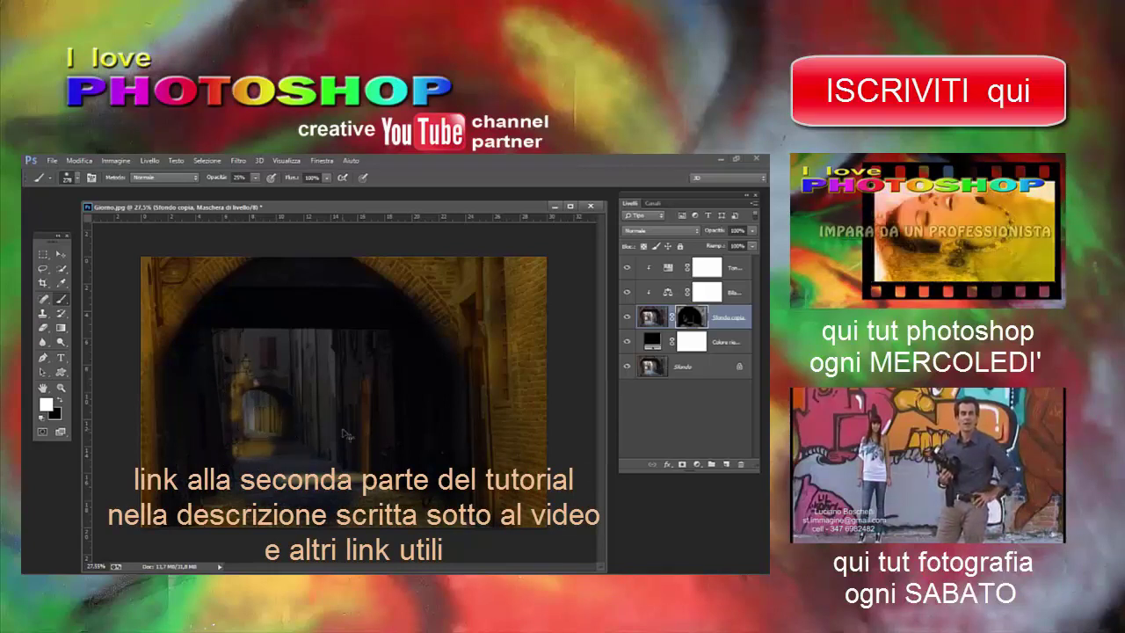
pyautogui.hotkey('ctrl', 'z')
pyautogui.press('x')
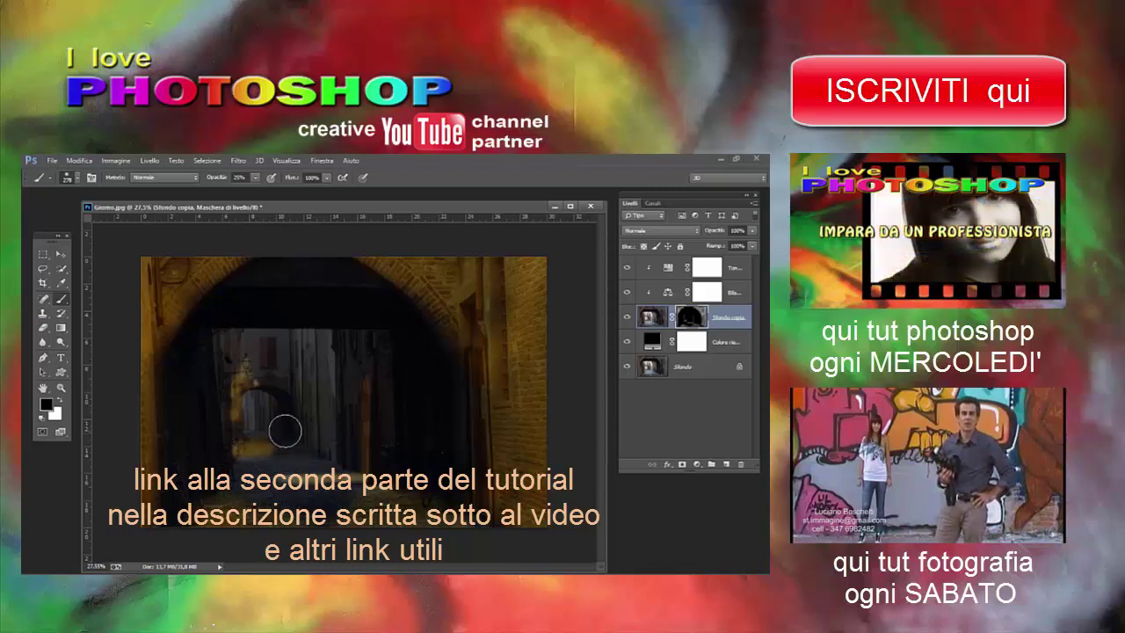
pyautogui.moveTo(296, 440)
pyautogui.mouseDown()
pyautogui.moveTo(284, 432)
pyautogui.moveTo(239, 466)
pyautogui.mouseUp()
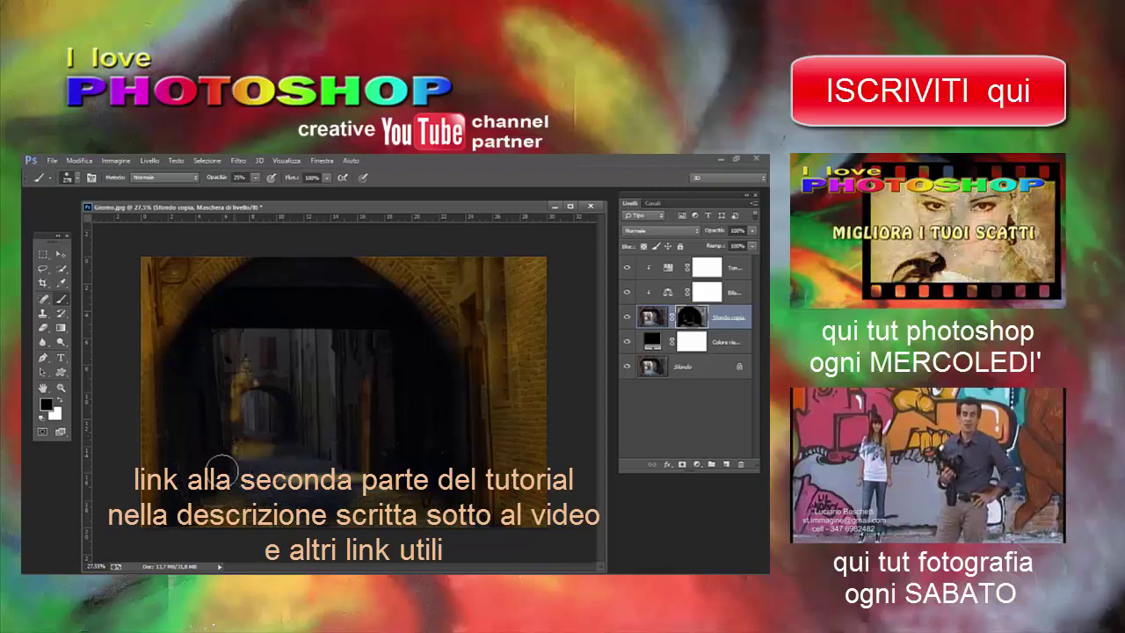